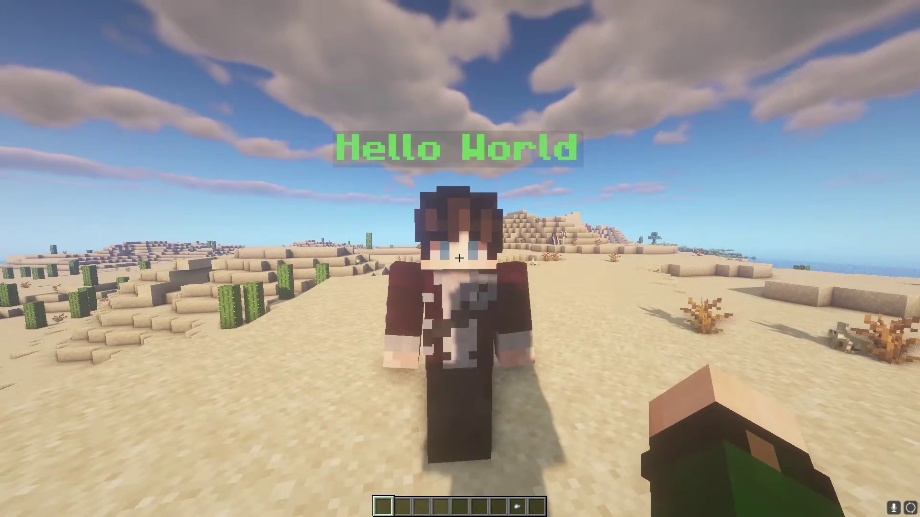
Walk back and forth in front of the Hello World NPC.
key(w)
key(s)
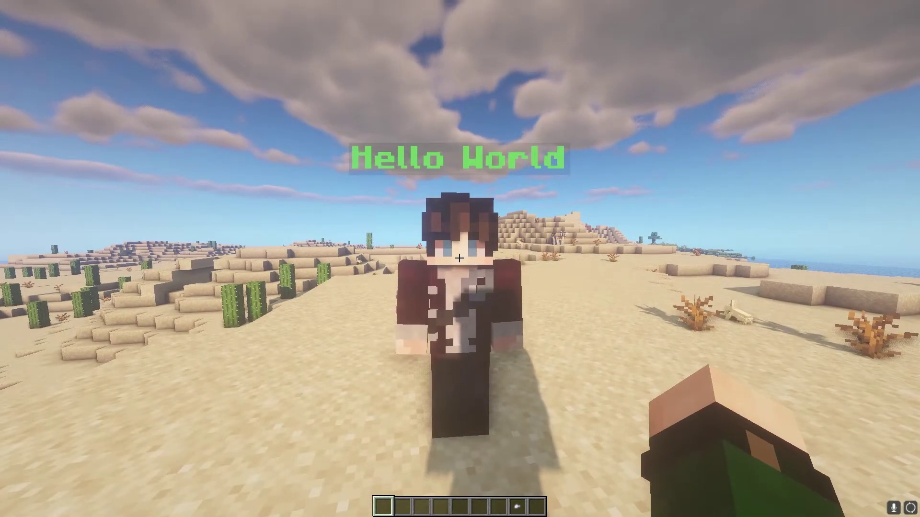
key(s)
key(w)
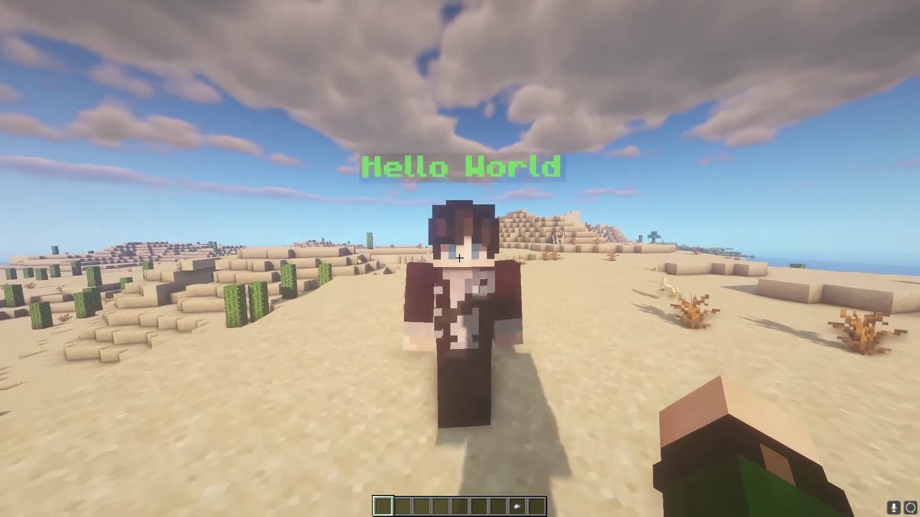
key(s)
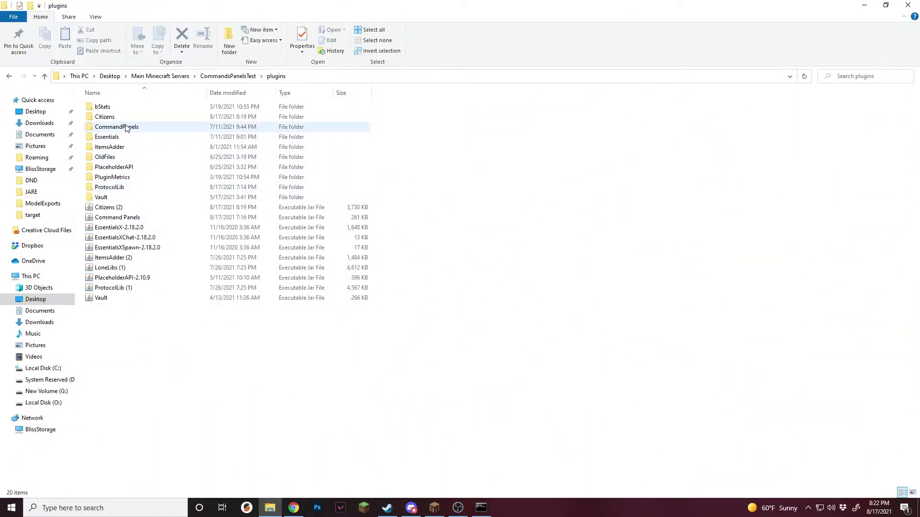
Go to the CommandPanels panels folder and duplicate example.yml.
click(120, 117)
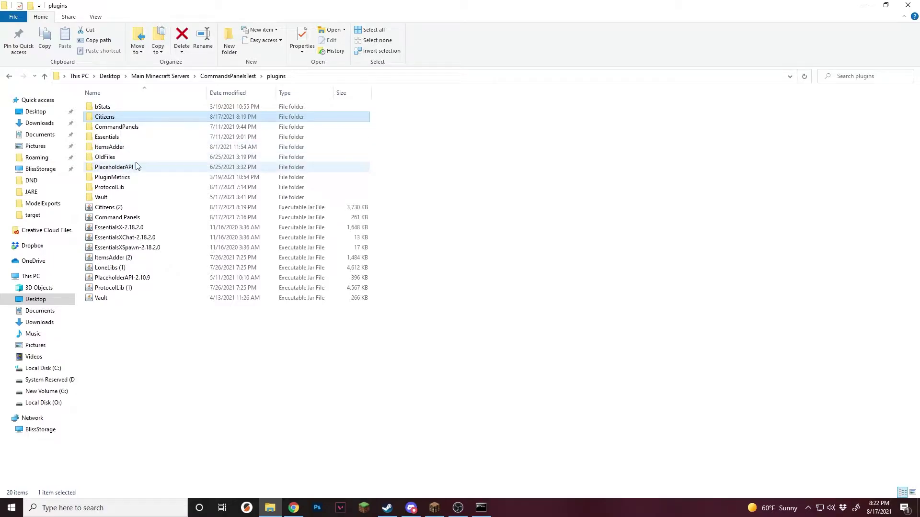
double_click(128, 127)
double_click(128, 126)
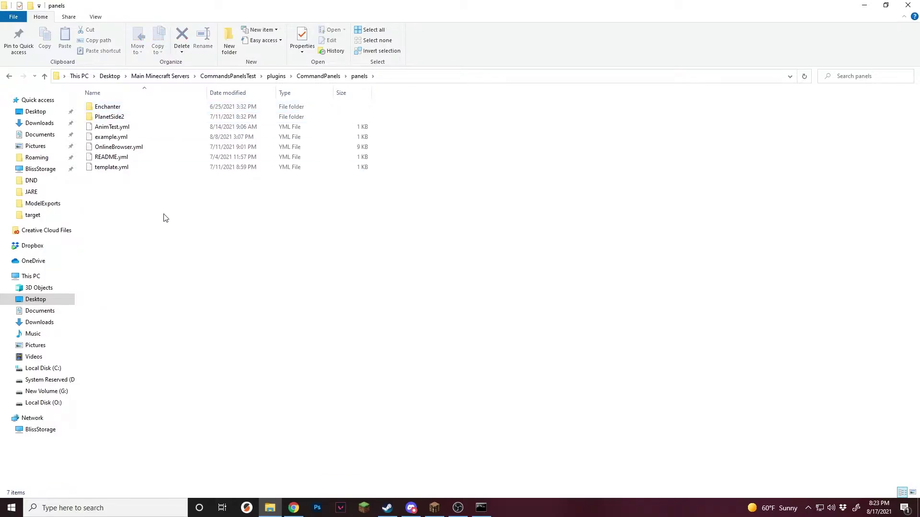
click(111, 137)
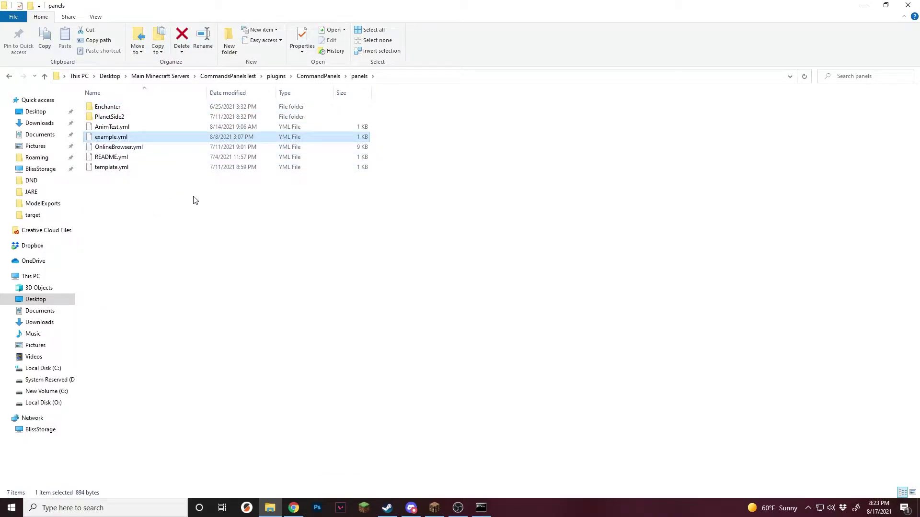
key(ctrl+c)
key(ctrl+v)
Rename the copy to NpcPanel1.yml and open it in Notepad++.
key(F2)
text(N)
key(Return)
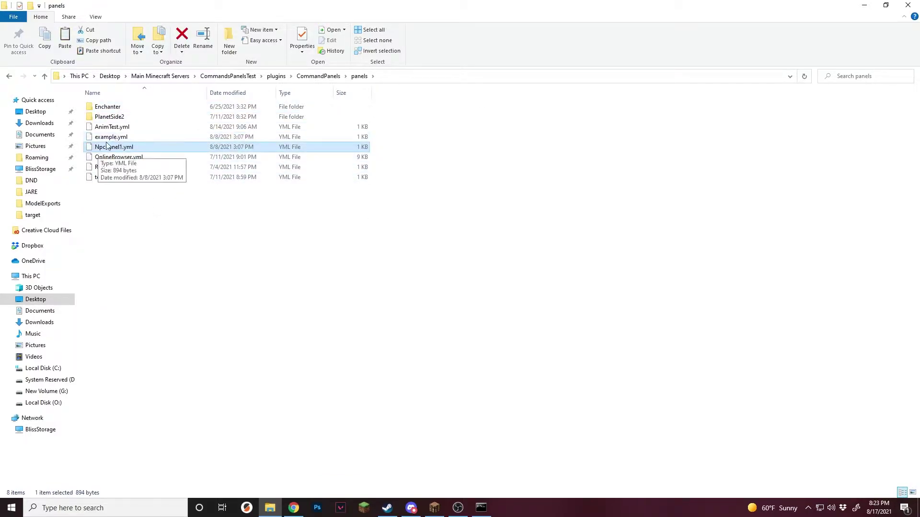
right_click(114, 138)
click(80, 174)
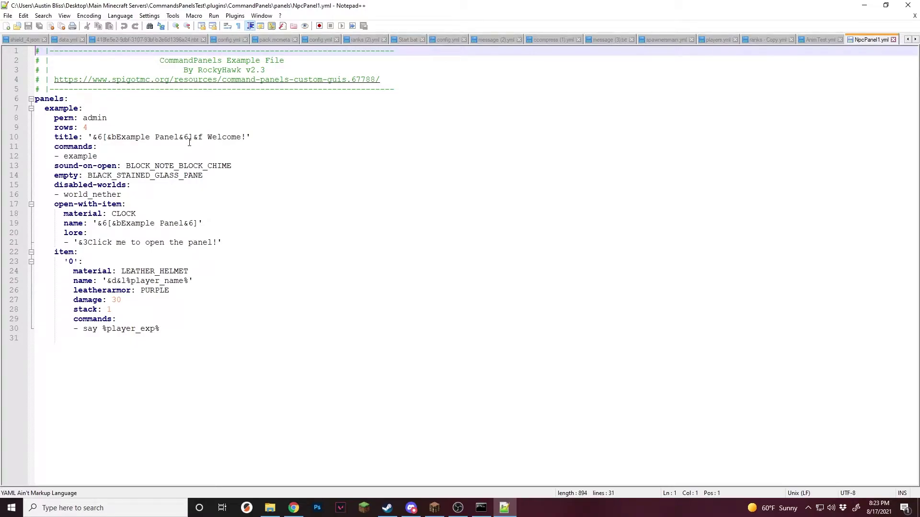
Rename the panel key to npcpanel and change the title to 'npc example'.
drag(153, 118, 77, 263)
click(209, 300)
click(141, 119)
click(258, 230)
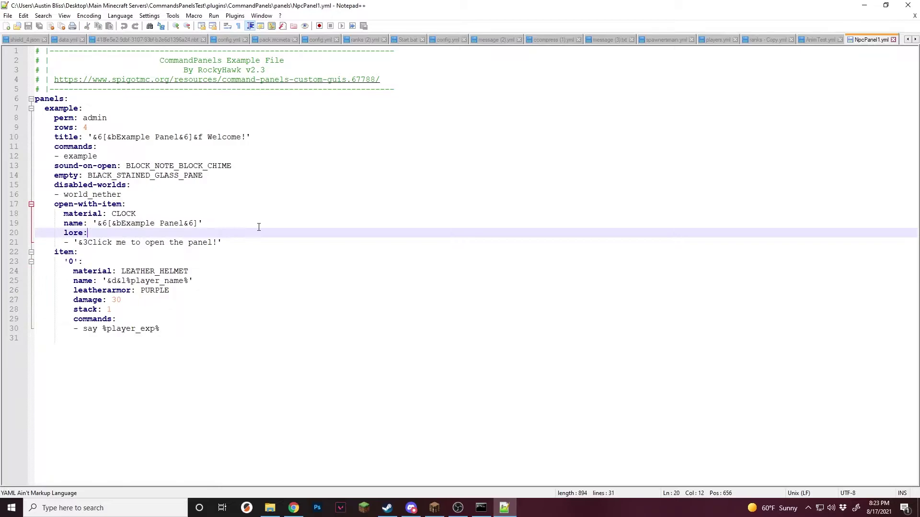
drag(84, 88, 378, 81)
double_click(47, 109)
text(npcpanel)
text(npc example)
Delete the sound, disabled-worlds and open-with-item lines from the panel.
drag(102, 137, 98, 156)
key(BackSpace)
drag(122, 185, 202, 166)
key(BackSpace)
drag(222, 213, 206, 165)
key(BackSpace)
mouse_move(163, 252)
mouse_down()
mouse_move(197, 204)
mouse_move(108, 204)
mouse_up()
key(BackSpace)
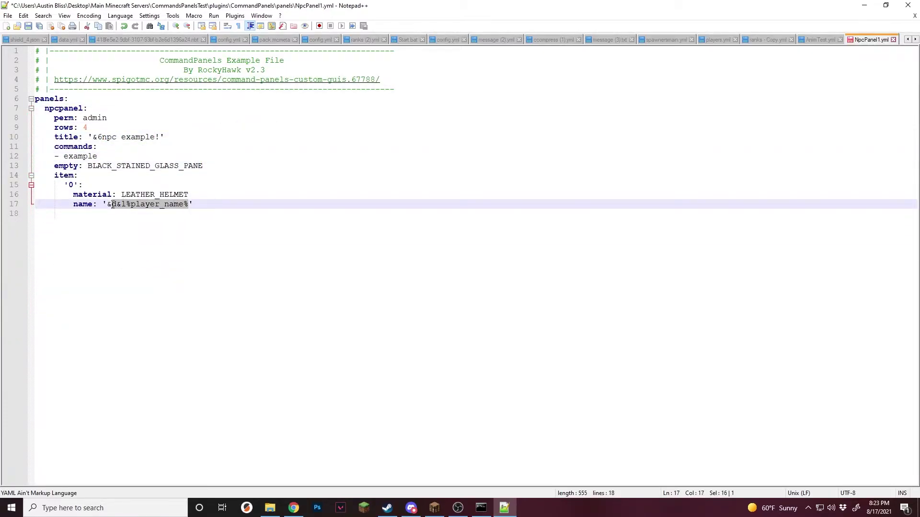
Name the item '&dhello' and set its material to STONE.
text(&dhello)
double_click(153, 195)
text(STONE)
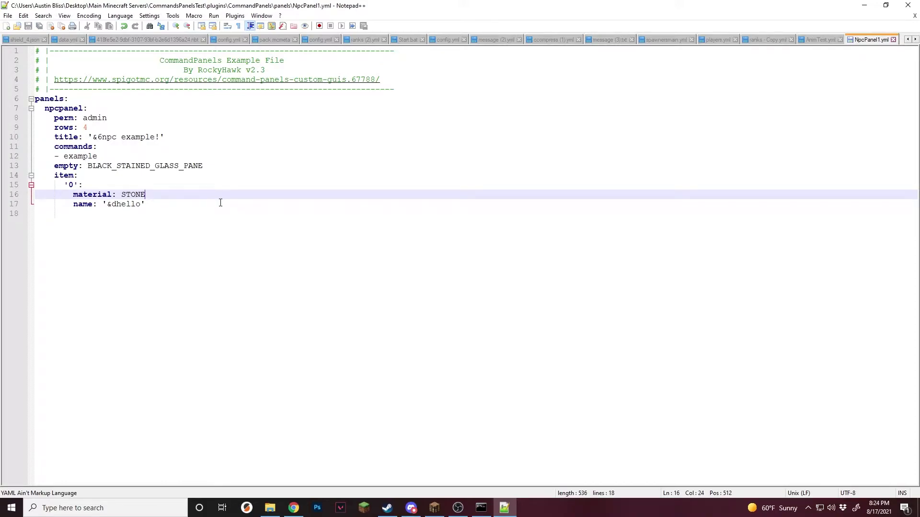
Review the npcpanel definition, highlighting its name, command line and item block.
click(98, 105)
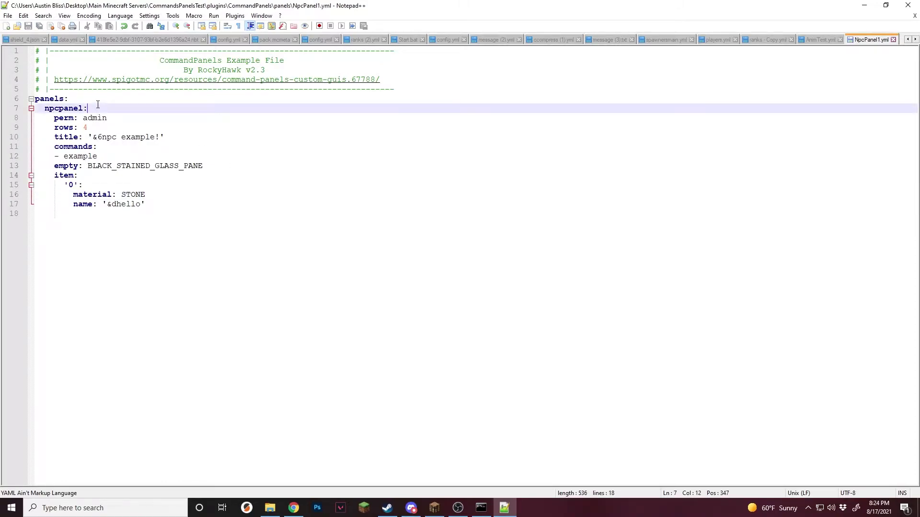
click(115, 156)
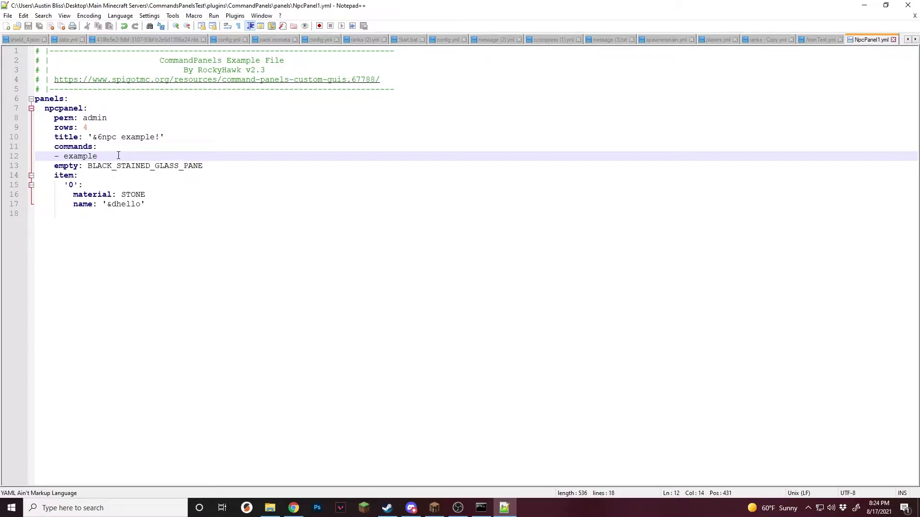
drag(146, 204, 56, 173)
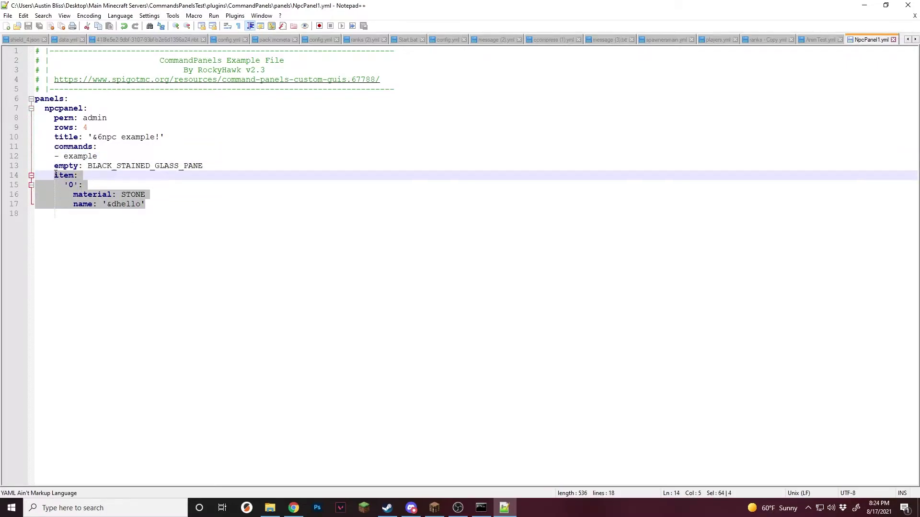
drag(172, 204, 34, 98)
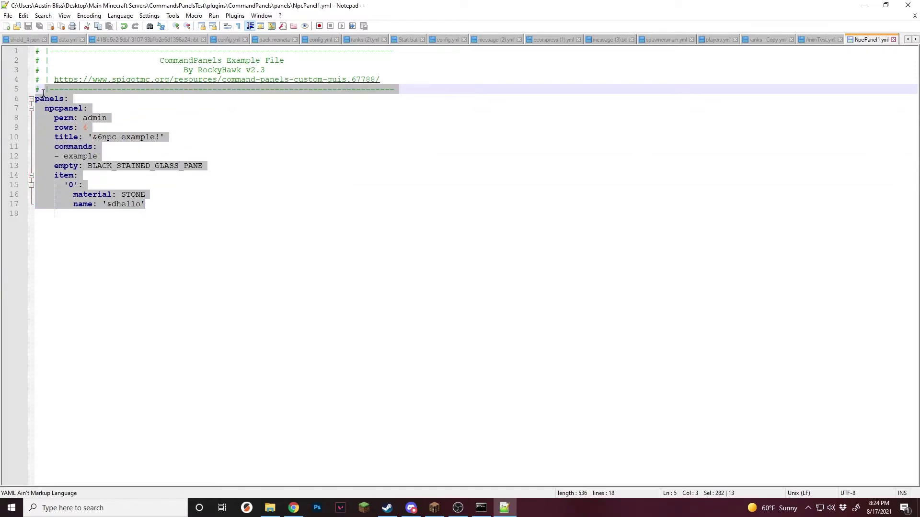
click(201, 193)
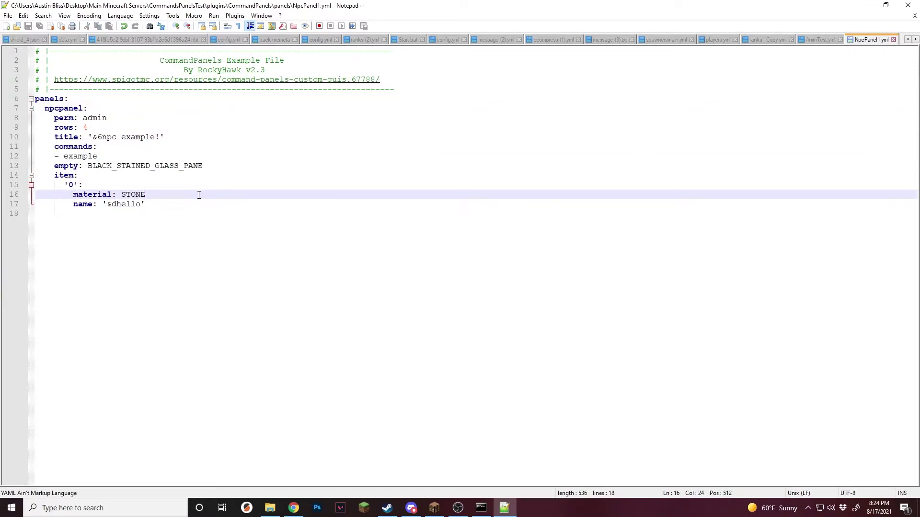
drag(163, 209, 89, 138)
click(185, 178)
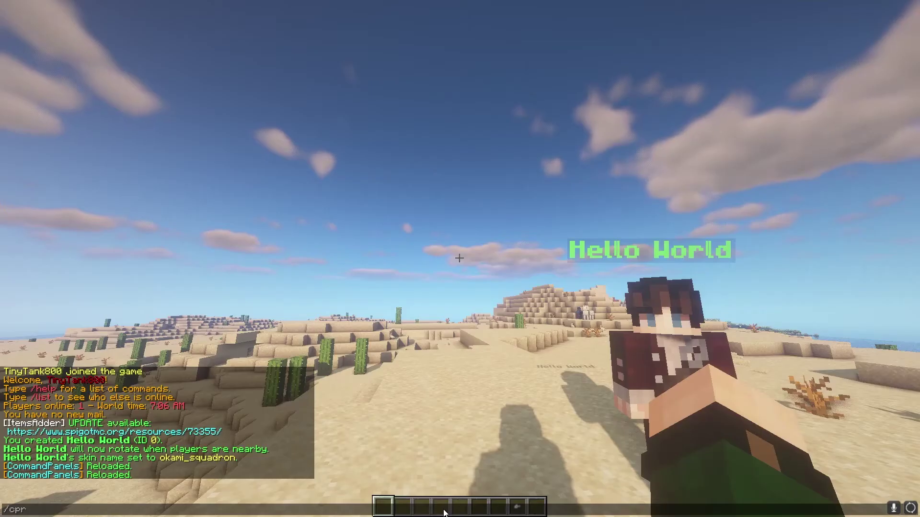
Reload CommandPanels and run /example3 to open the example panel.
key(Return)
text(/example3)
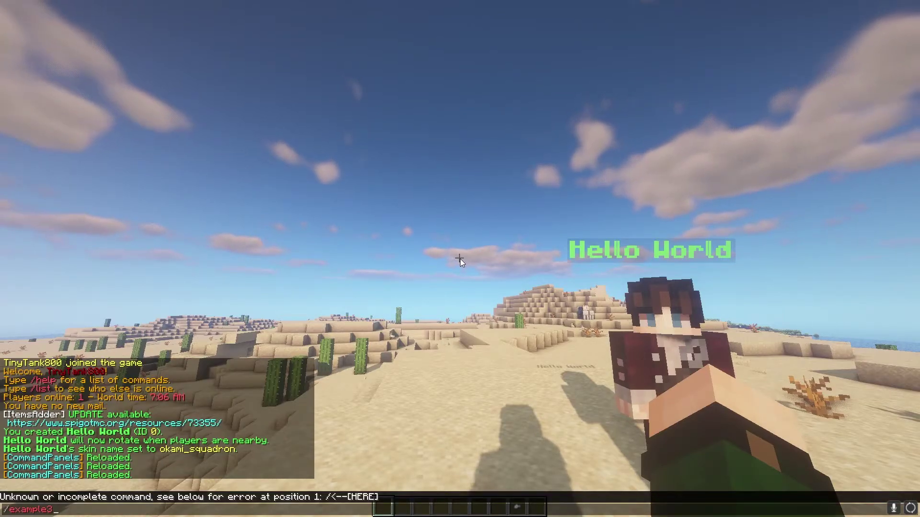
key(Return)
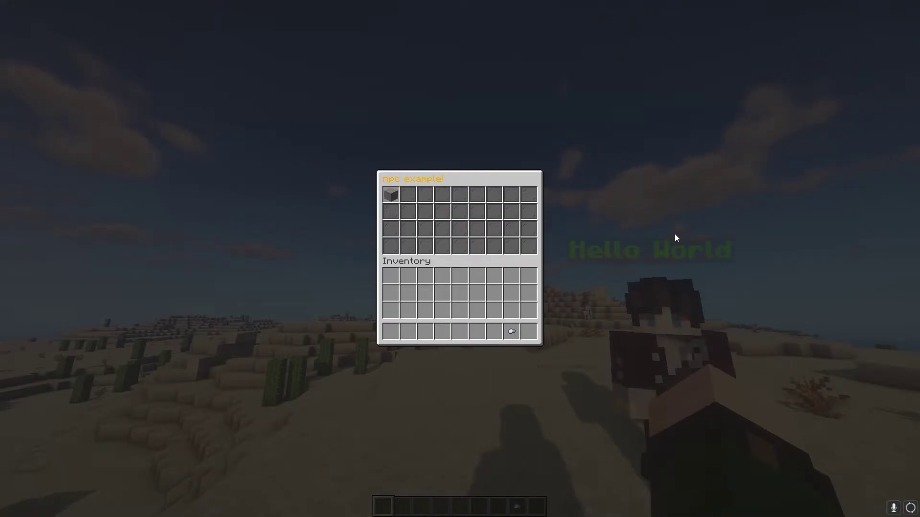
Open the 'npc example!' panel with /cp npc, then close it.
key(Escape)
text(/)
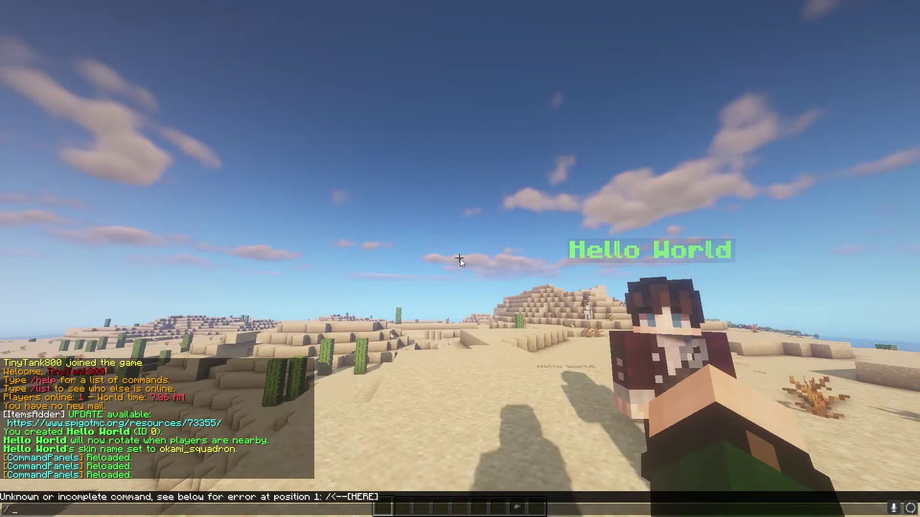
text(cp npcpanel)
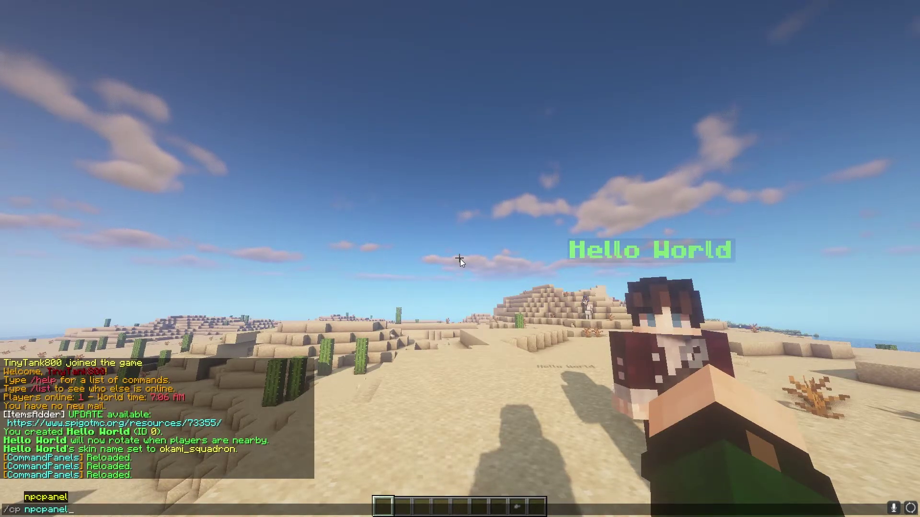
key(Return)
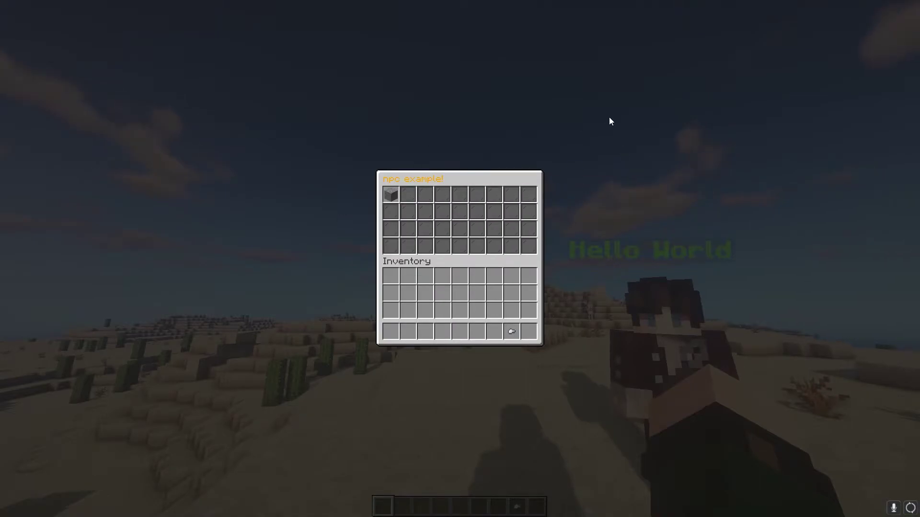
key(Escape)
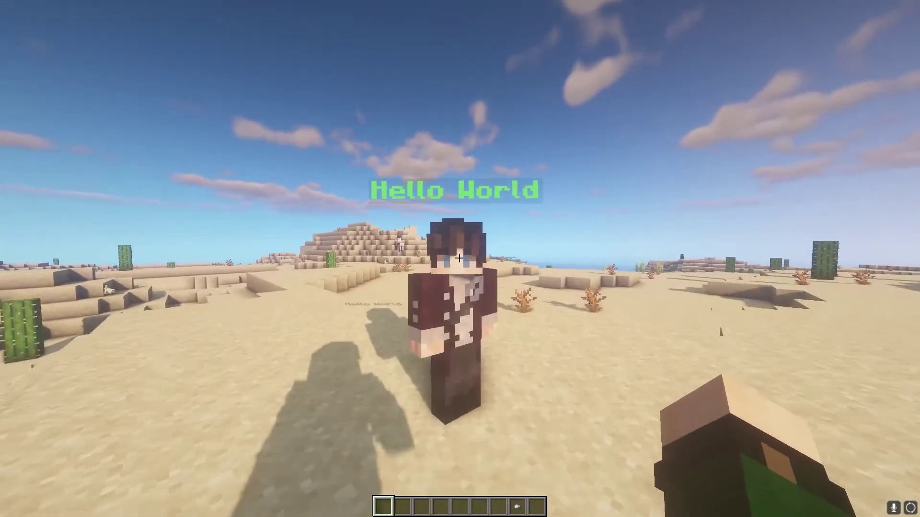
Select the Hello World NPC with /npc select.
key(w)
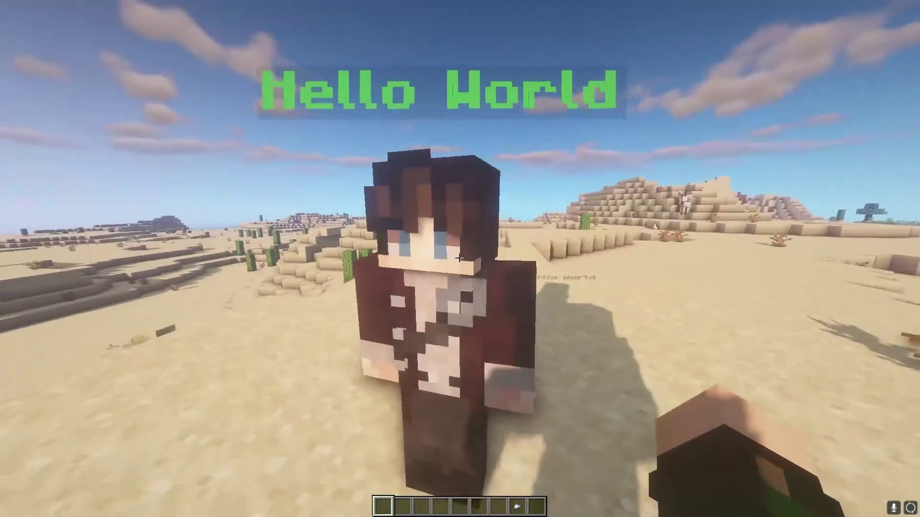
key(slash)
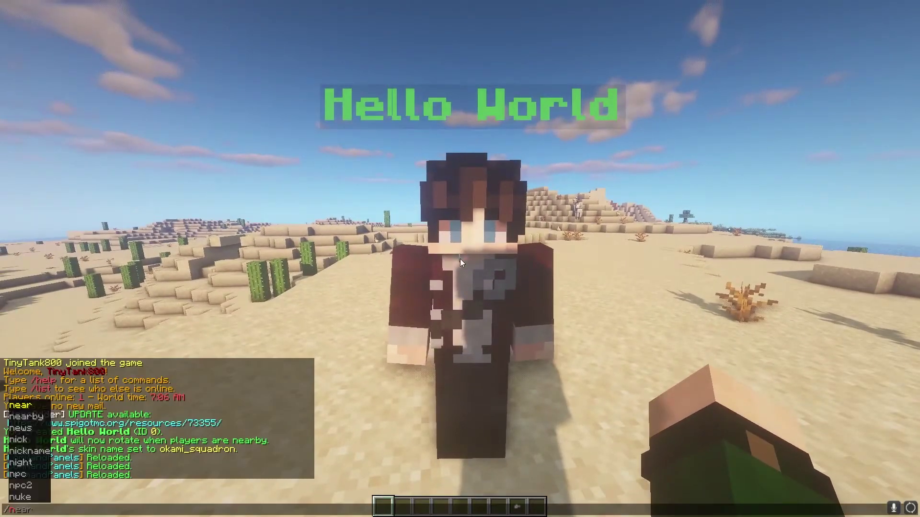
text(npc selec)
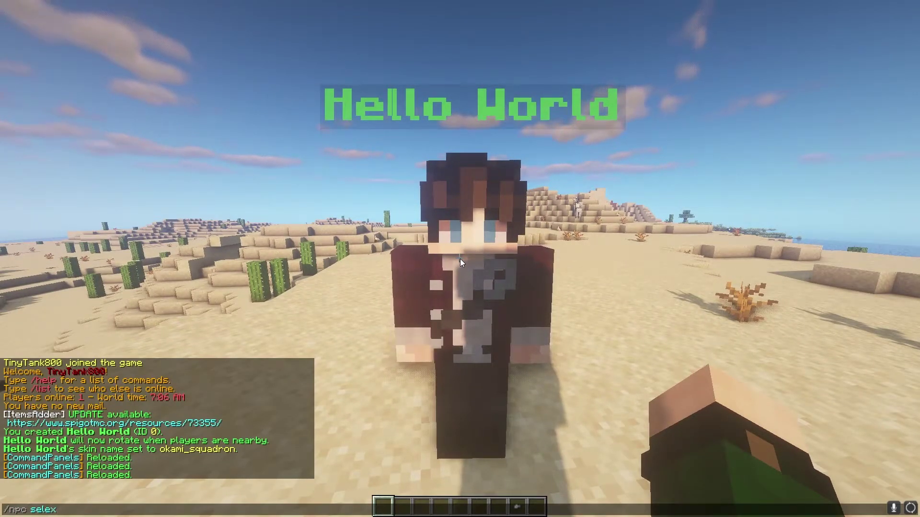
text(t)
key(Return)
Add the NPC command with /npc command add cp npcpanel -p.
key(w)
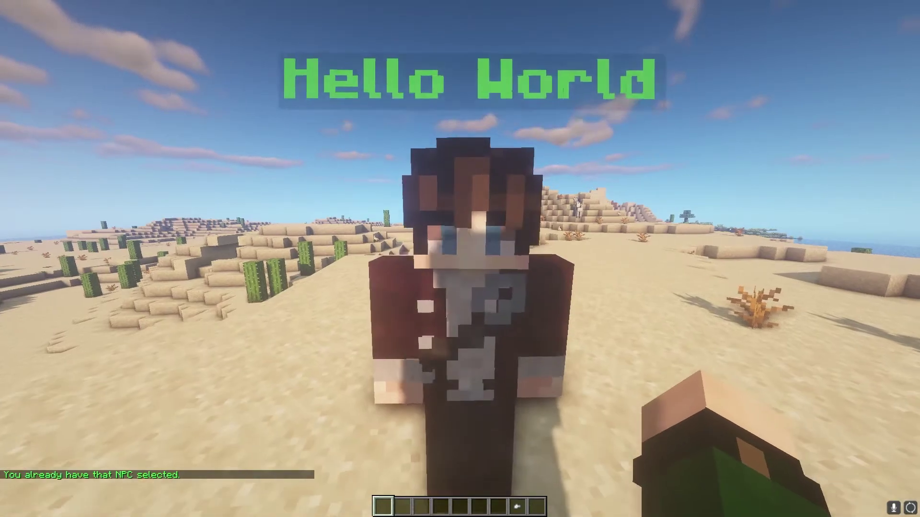
key(s)
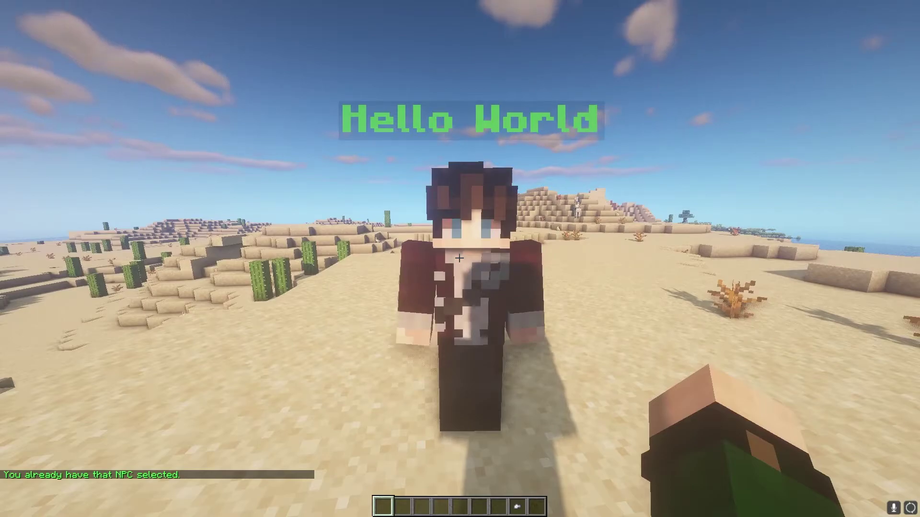
text(/n)
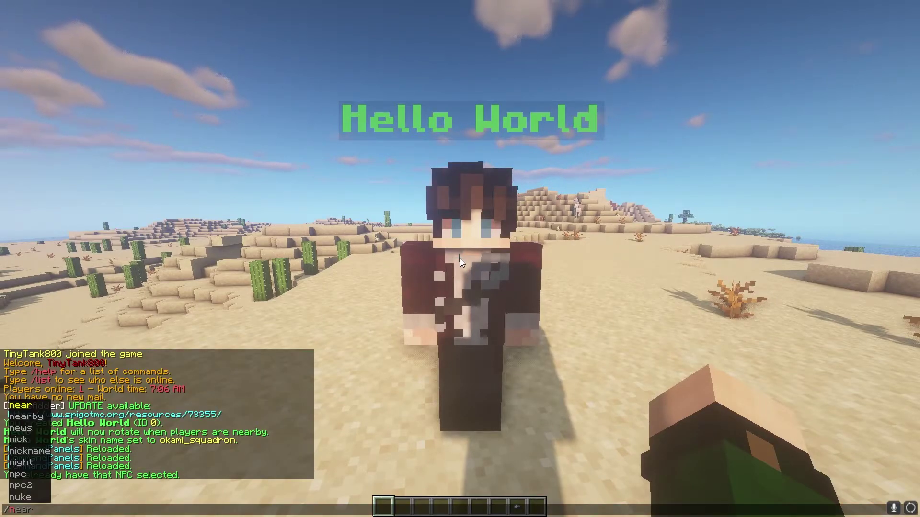
text(pc com)
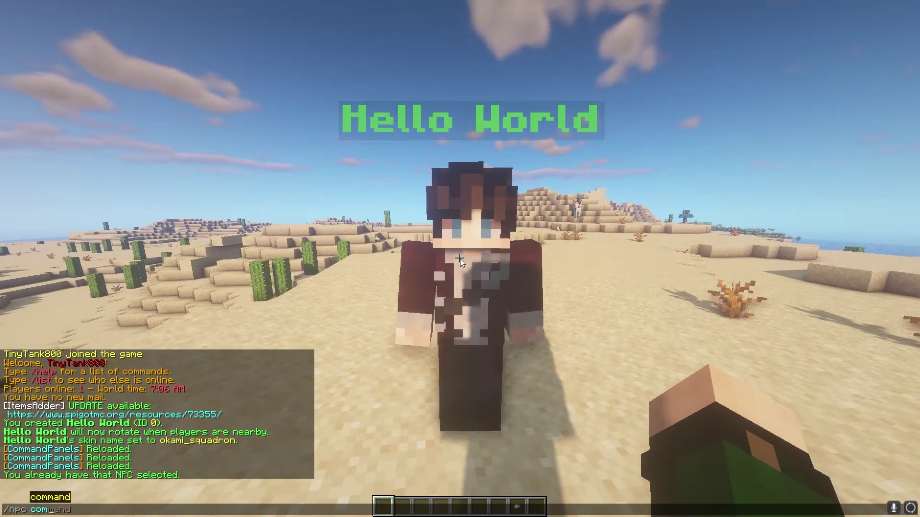
text(mand add)
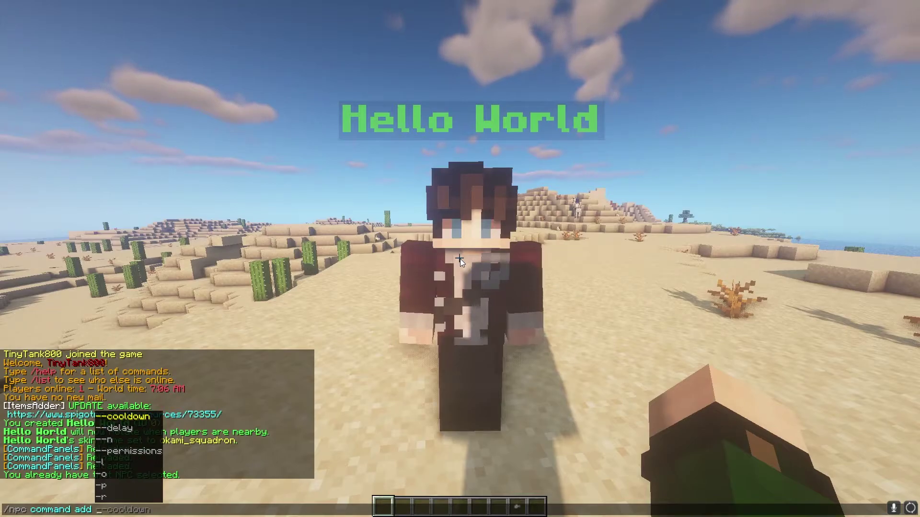
text( cp )
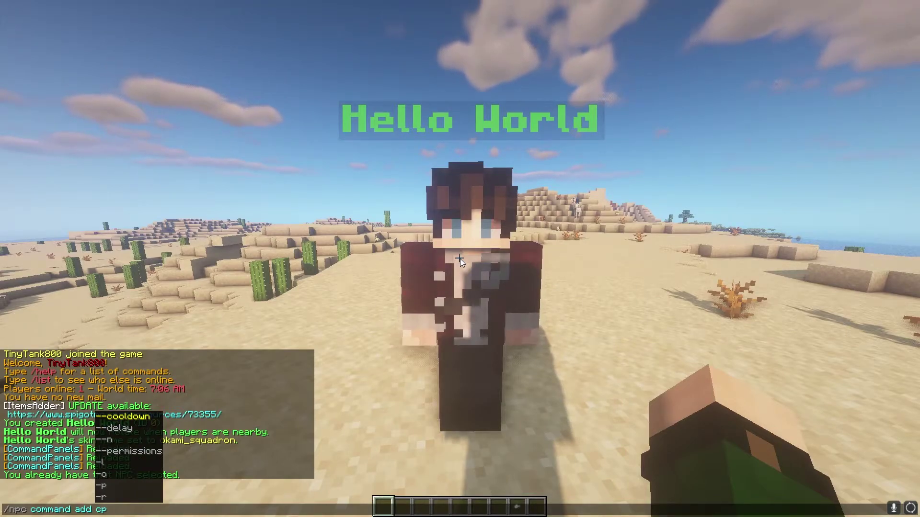
text(npcpanel)
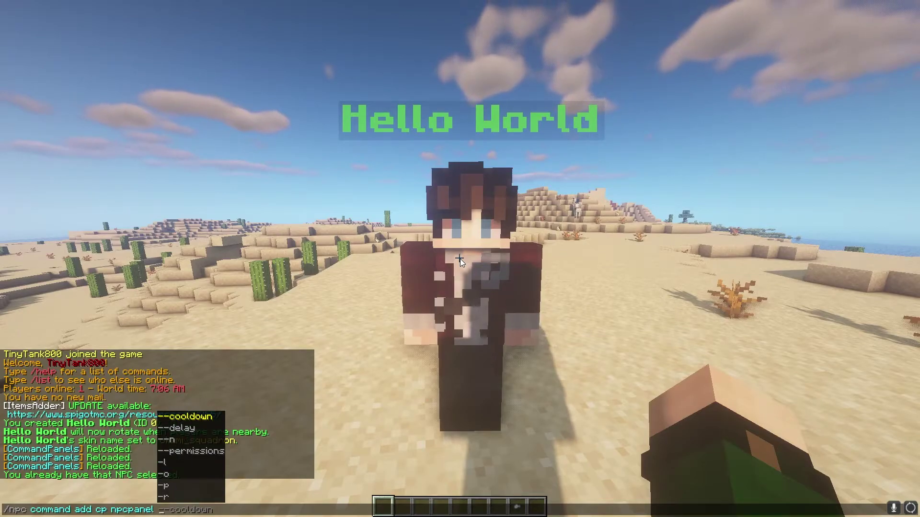
text( -p)
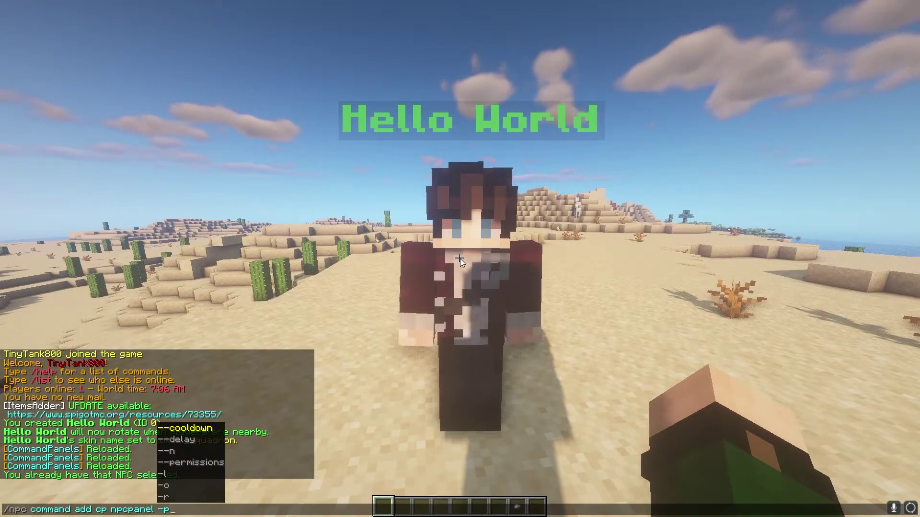
key(Return)
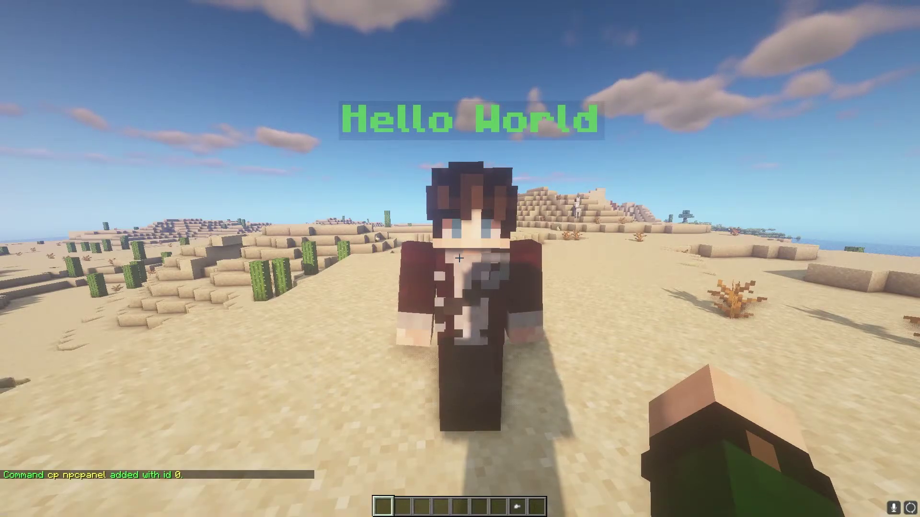
Right-click the NPC twice to test that 'npc example!' opens, closing it each time.
key(w)
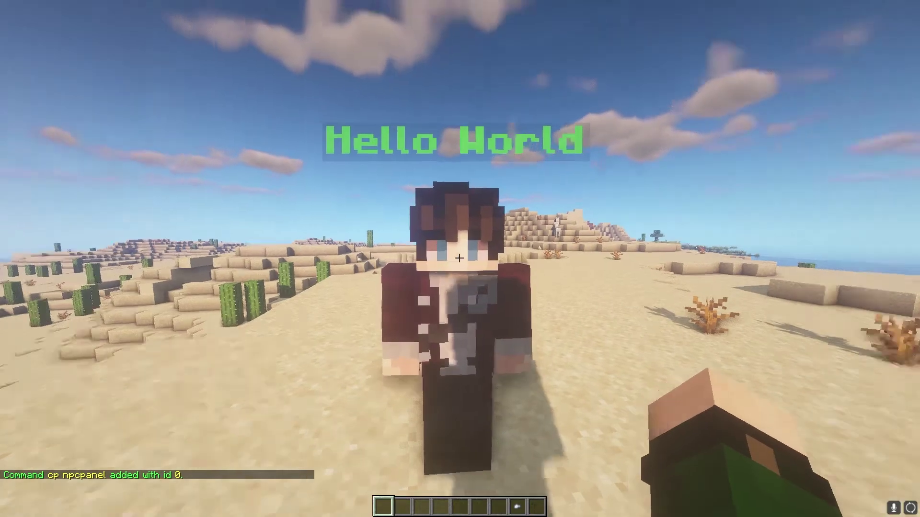
right_click(460, 259)
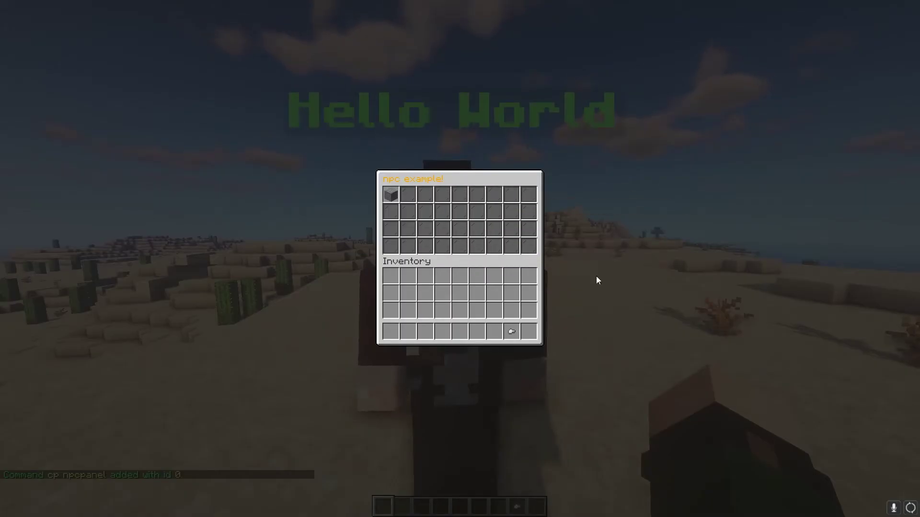
key(Escape)
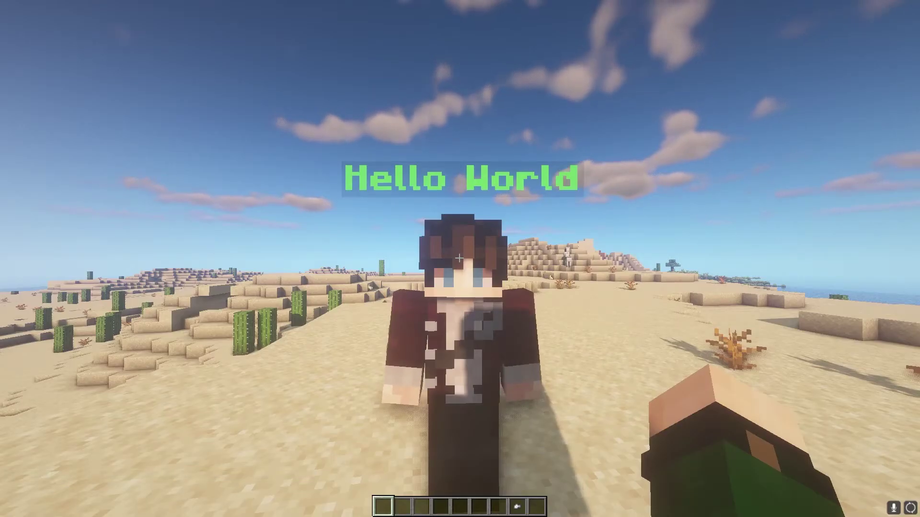
key(w)
right_click(459, 259)
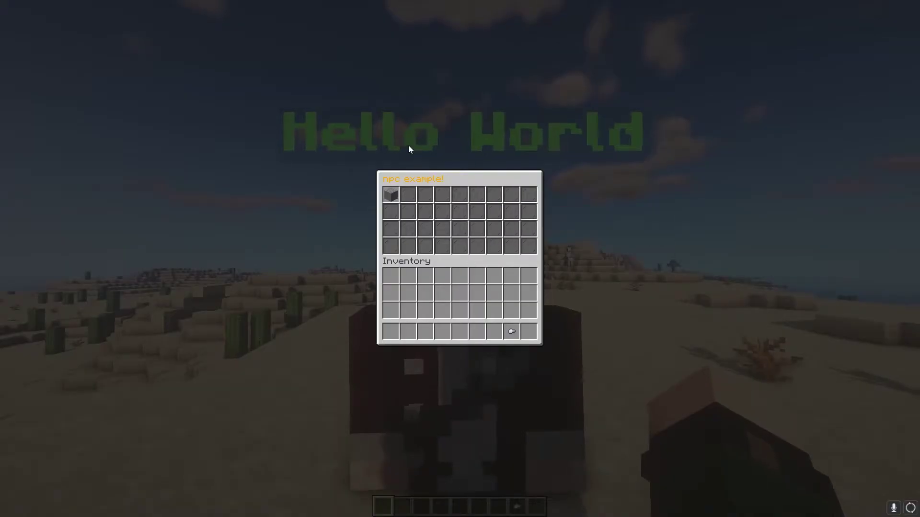
key(Escape)
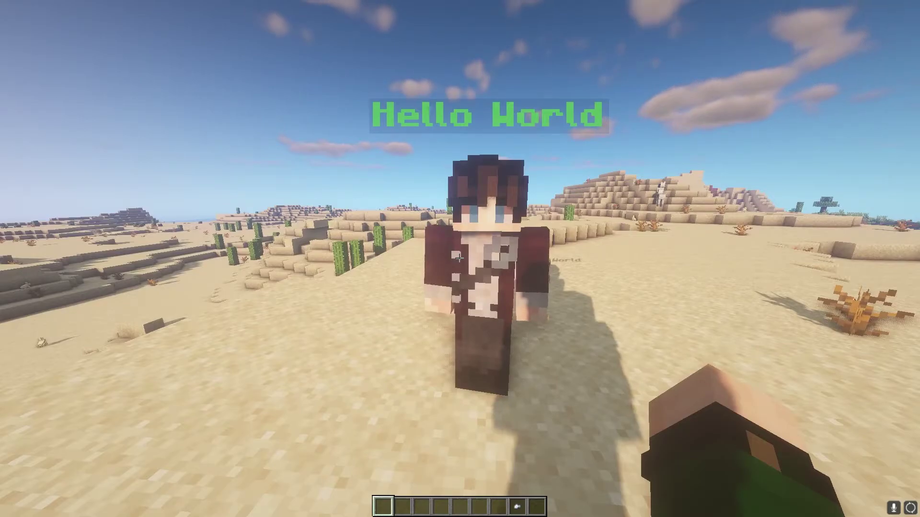
key(s)
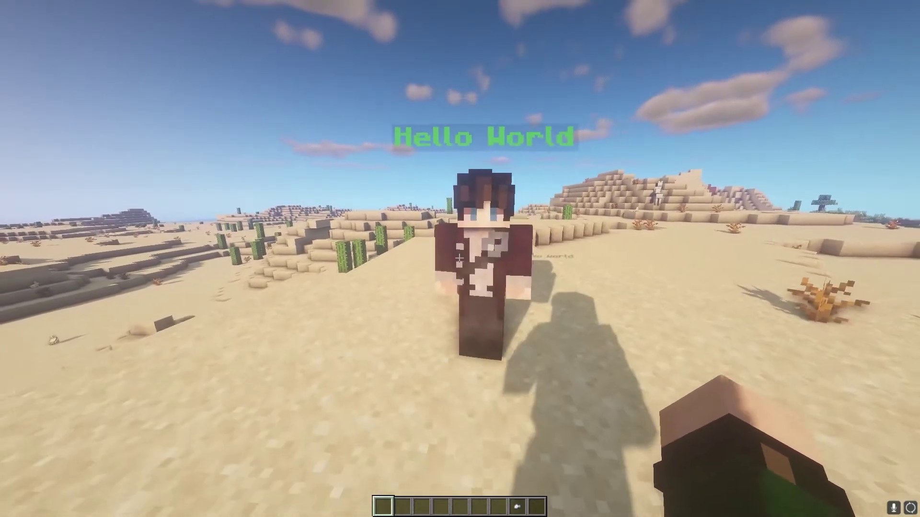
key(w)
key(s)
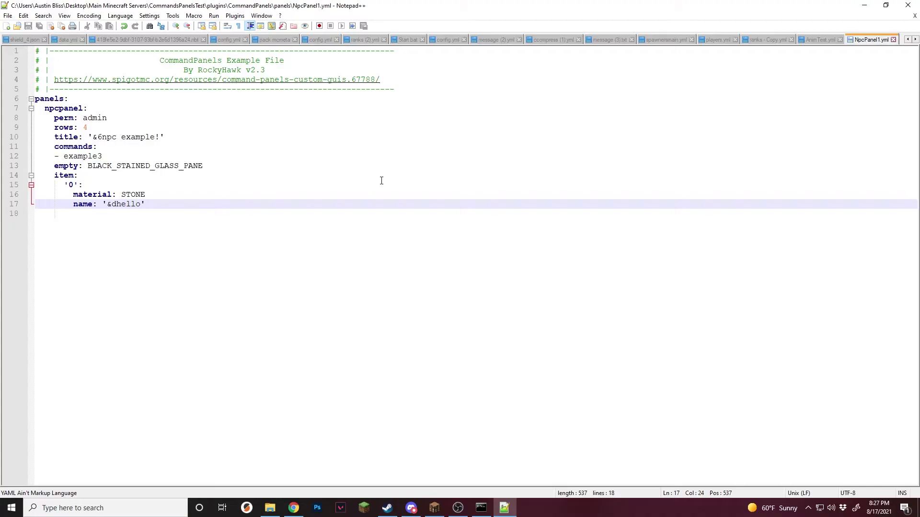
Replace the commands: example3 entry with panelType: - nocommand and save the file.
drag(123, 153, 53, 150)
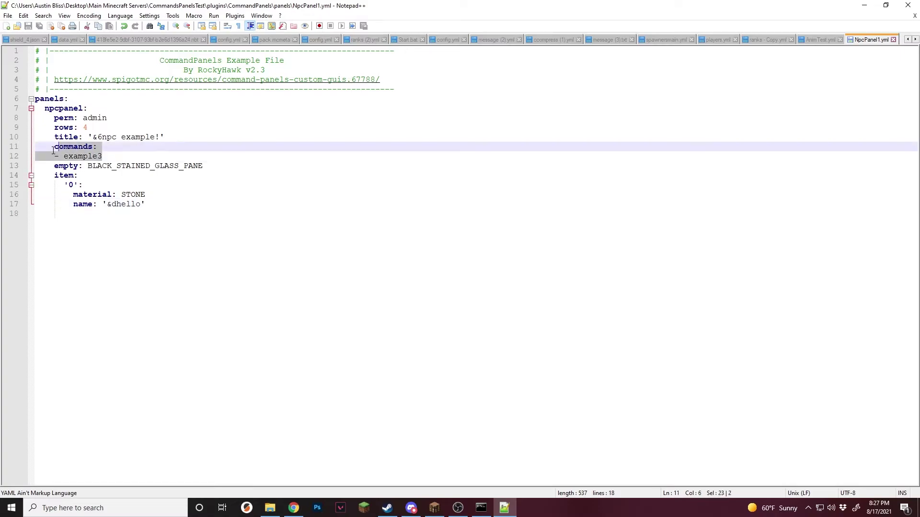
key(BackSpace)
key(BackSpace)
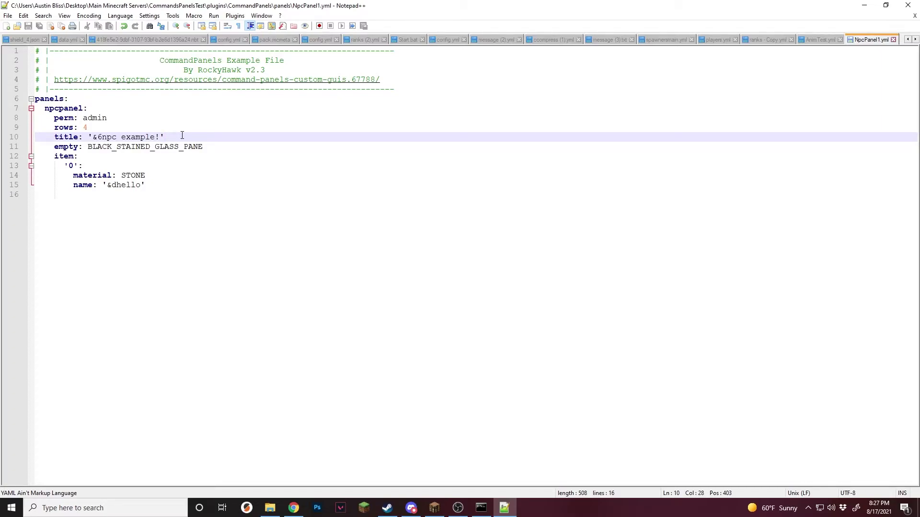
key(Return)
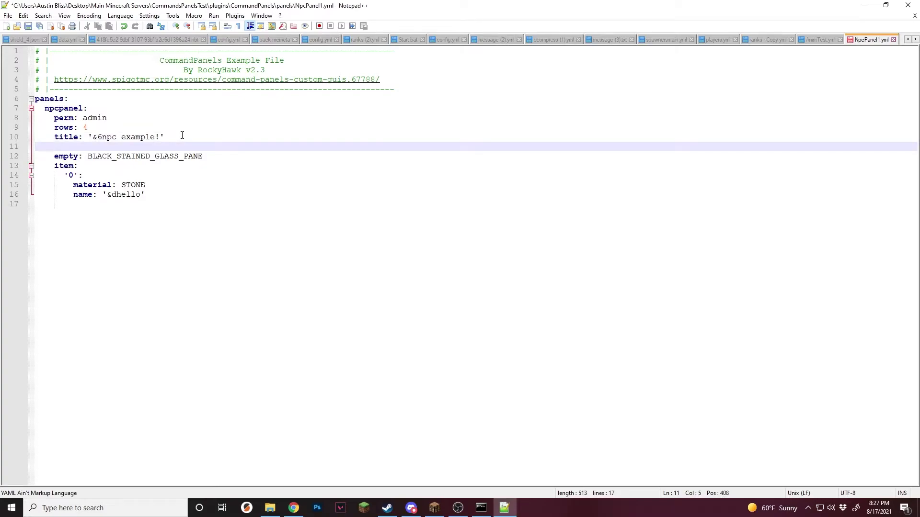
text(panelType:)
key(Return)
text(-)
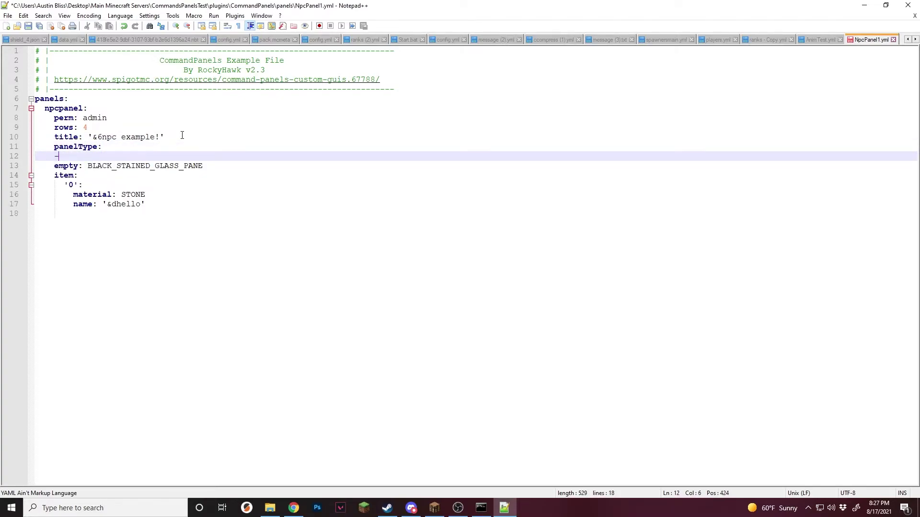
text( nocommand)
key(ctrl+s)
Highlight the new panelType and nocommand lines to check them.
drag(38, 149, 28, 163)
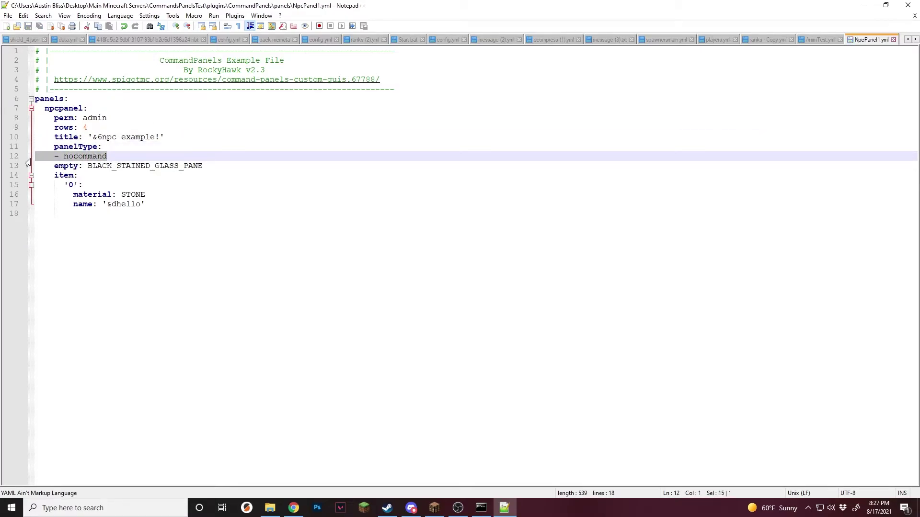
click(117, 156)
drag(126, 152, 29, 150)
click(122, 153)
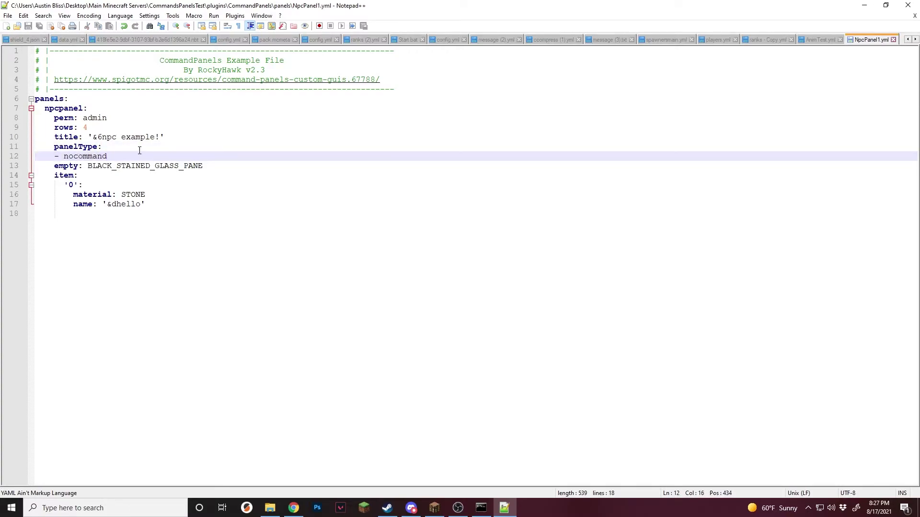
click(196, 137)
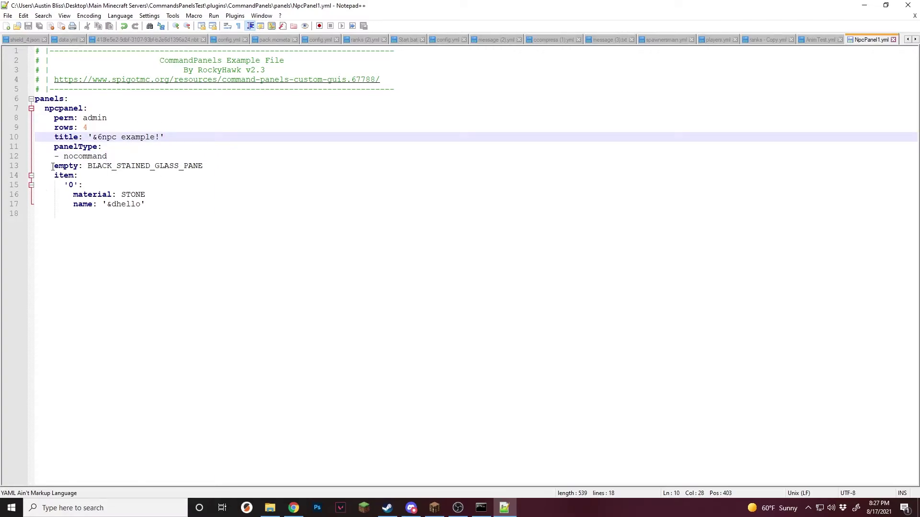
drag(122, 156, 20, 156)
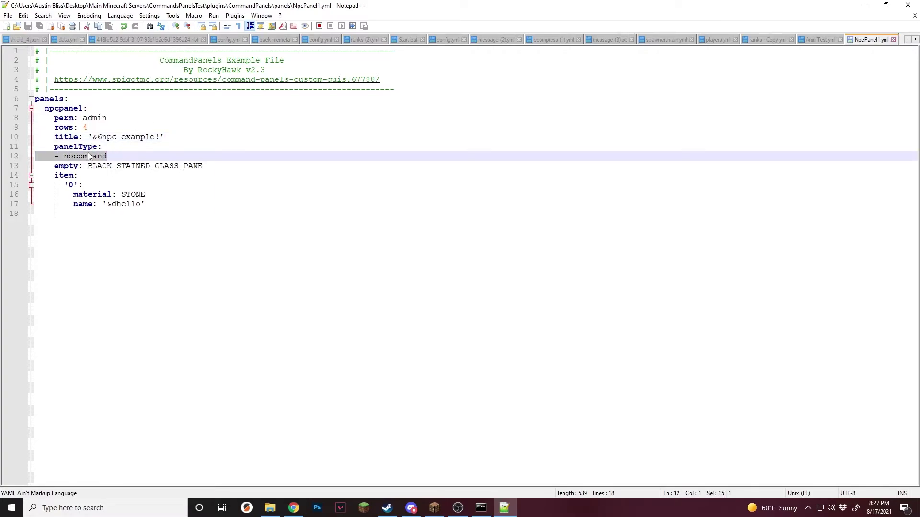
click(142, 158)
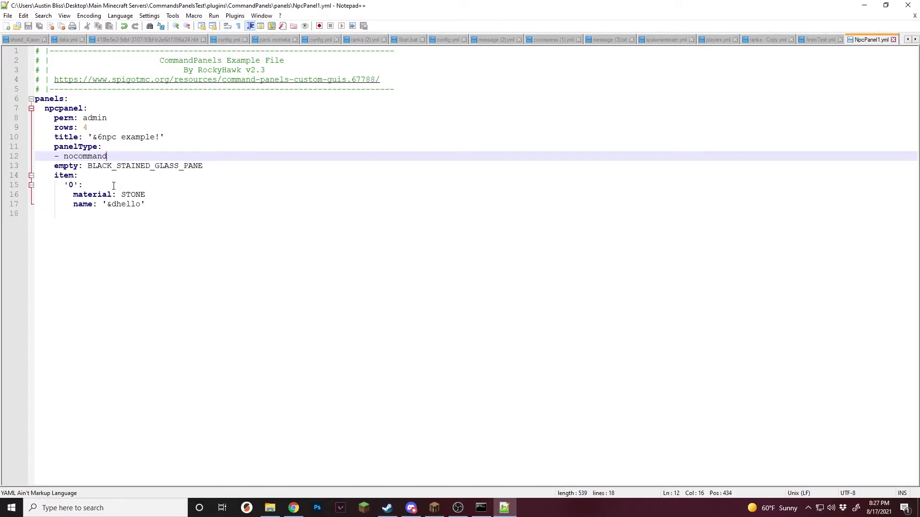
key(Up)
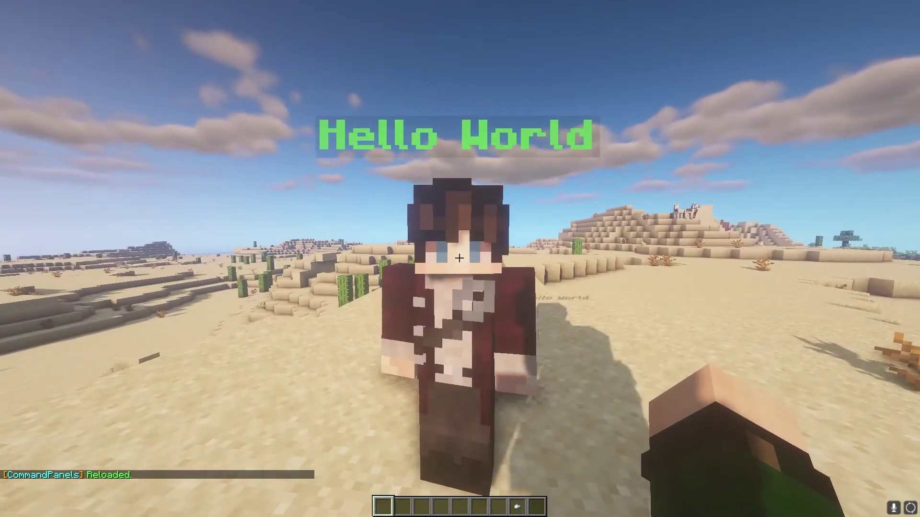
Delete the Hello World NPC's command 0 with /npc command remove 0.
text(/npc2)
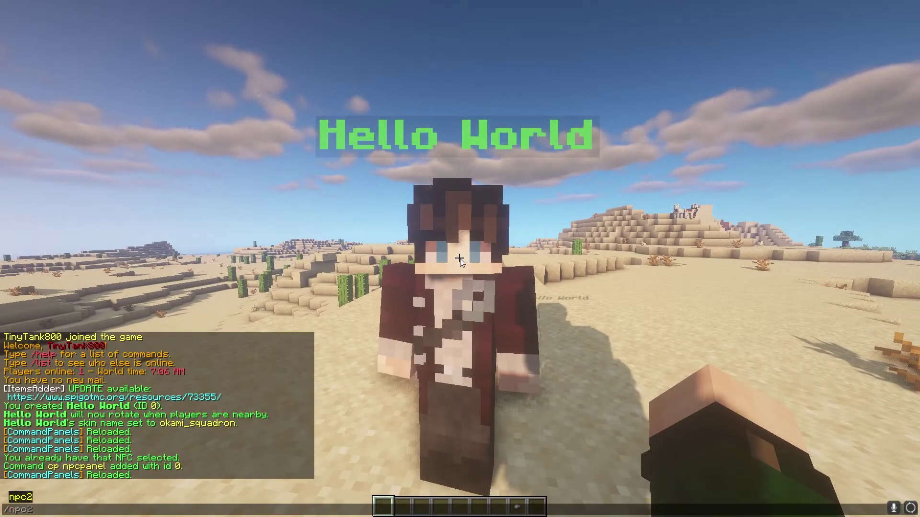
key(BackSpace)
key(Tab)
key(BackSpace)
key(BackSpace)
key(BackSpace)
text(command)
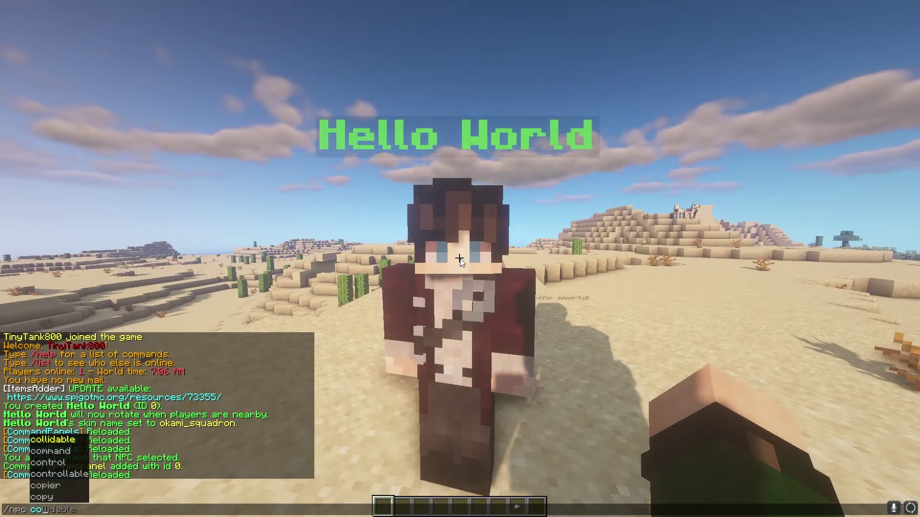
key(Tab)
text(rem)
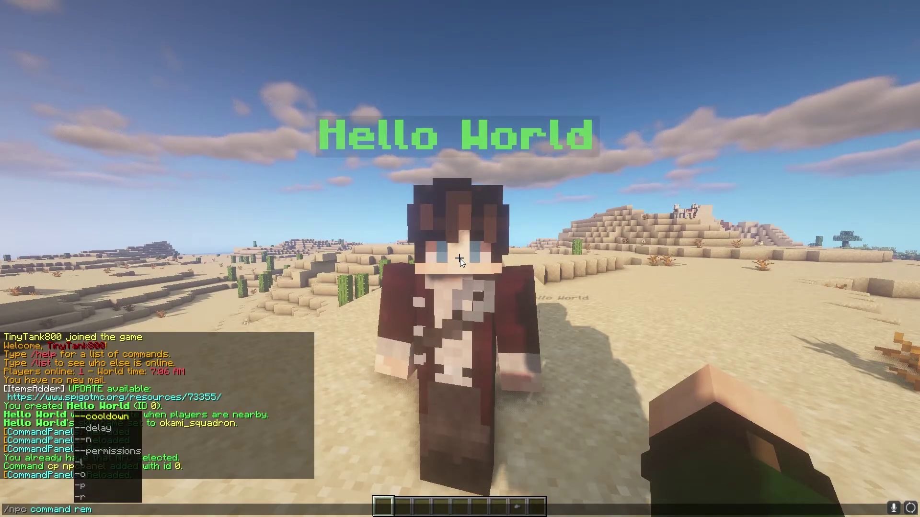
text(ove 0)
key(Return)
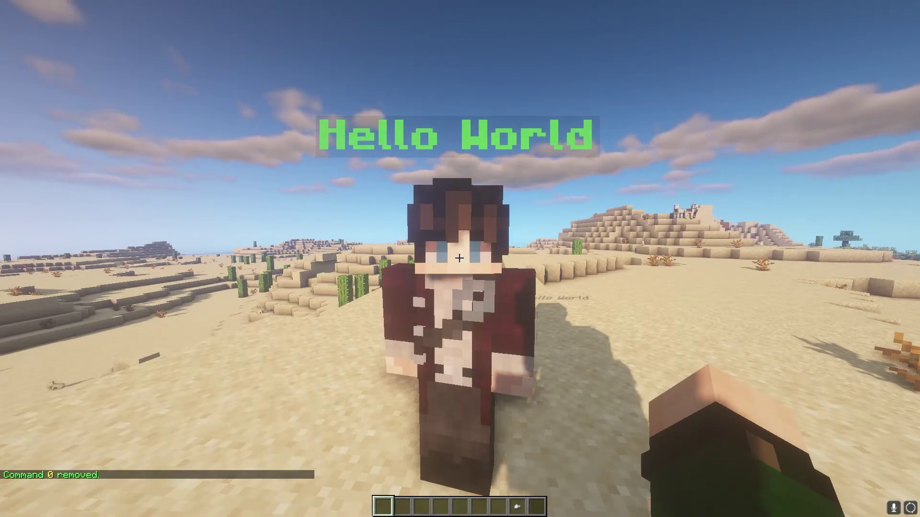
key(w)
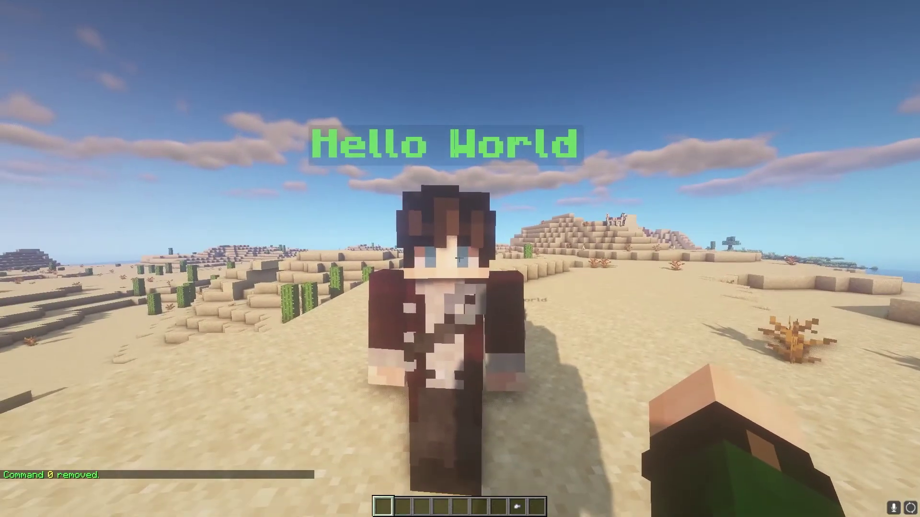
Run /cp npcpanel, then type /npc command add cp npcpanel -p in chat.
text(/cp )
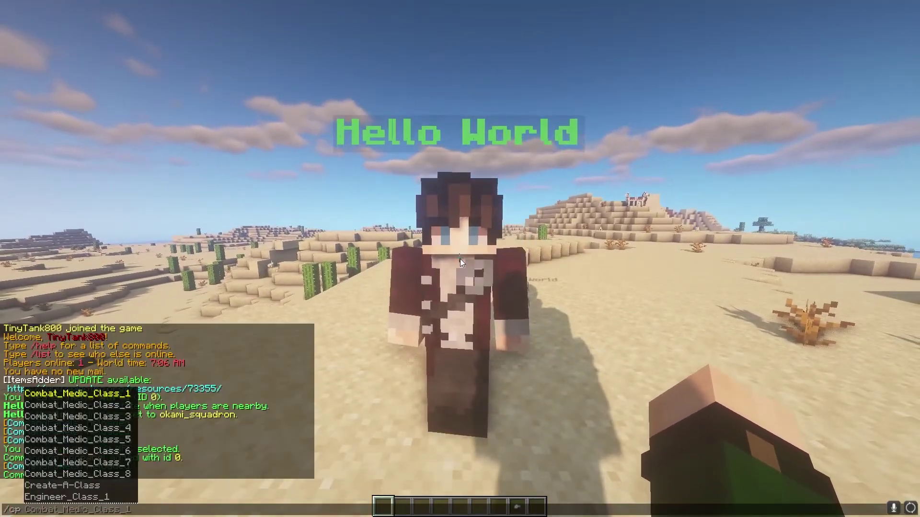
text(npcpan)
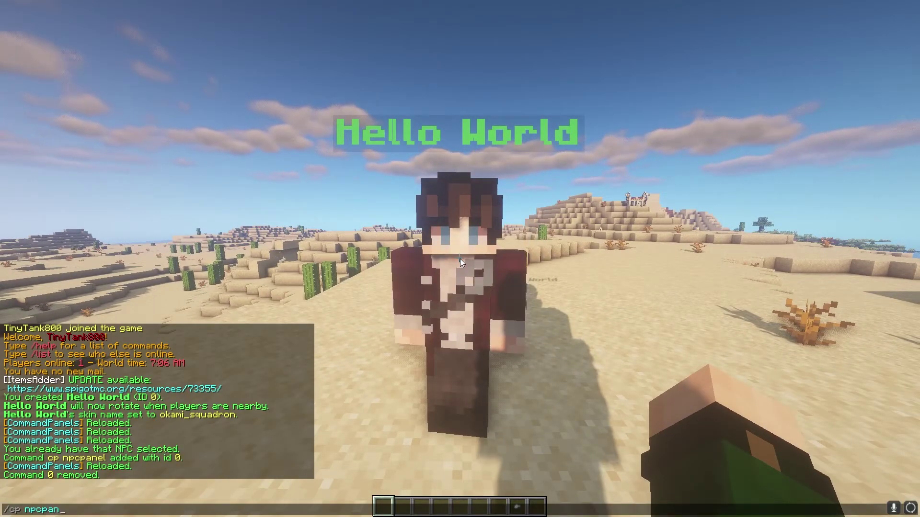
text(el)
key(Return)
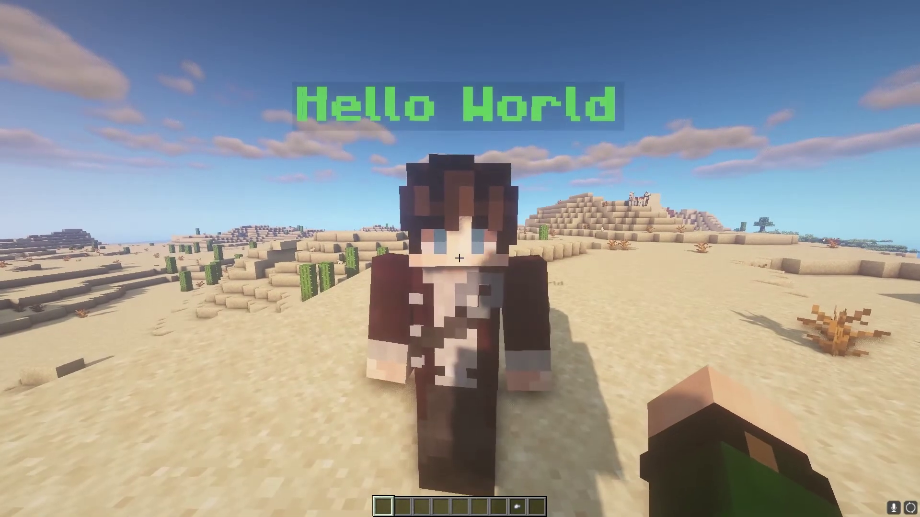
key(slash)
text(npc)
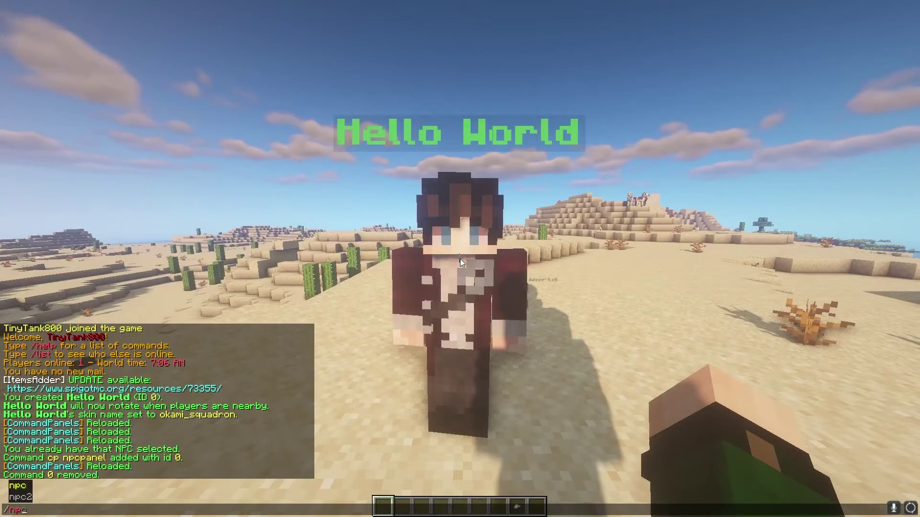
text( command add )
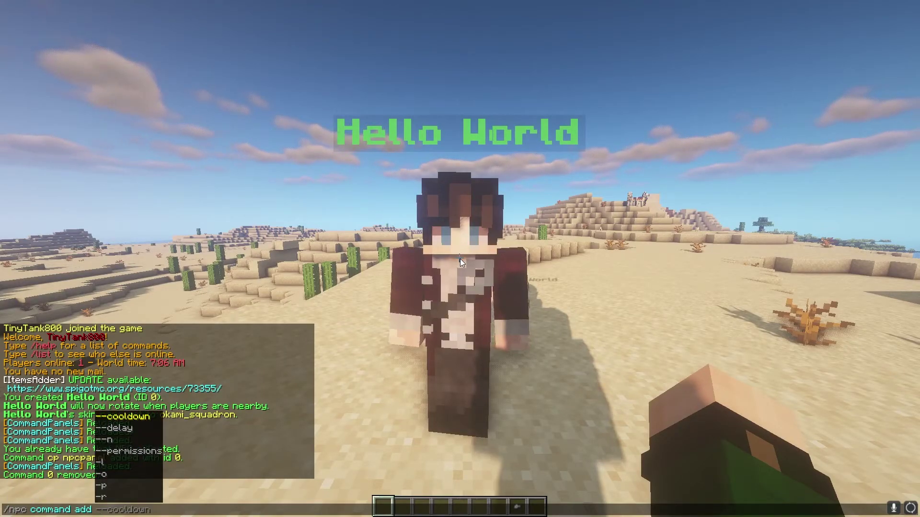
text(cp )
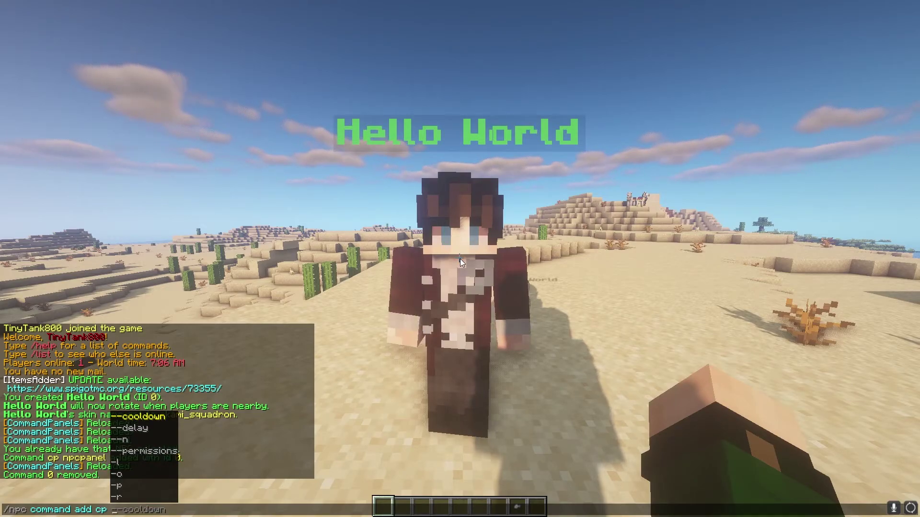
text(npcpanel -p)
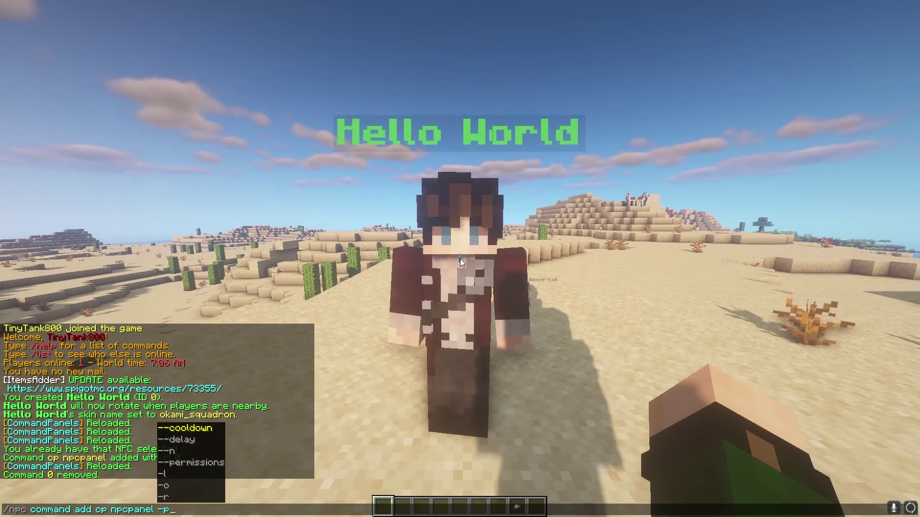
Use the chat argument suggestions to change the final argument to <p>.
key(BackSpace)
key(BackSpace)
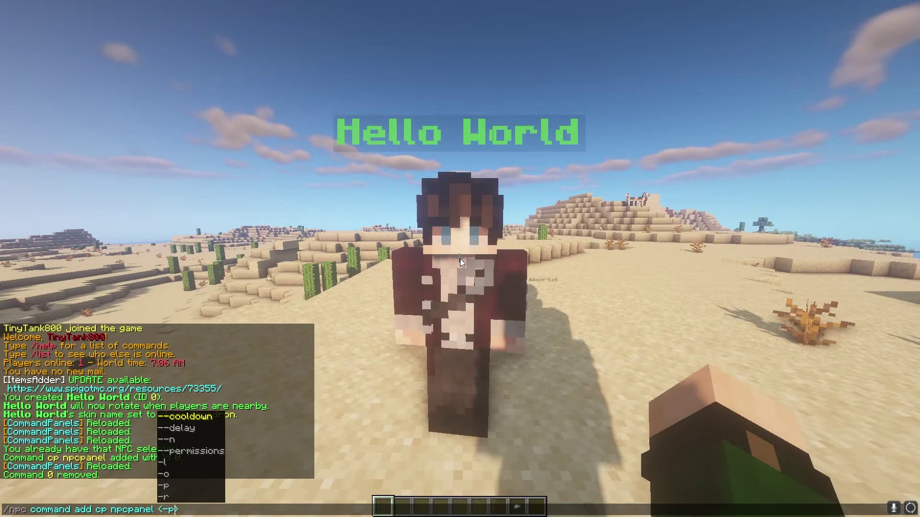
key(Down)
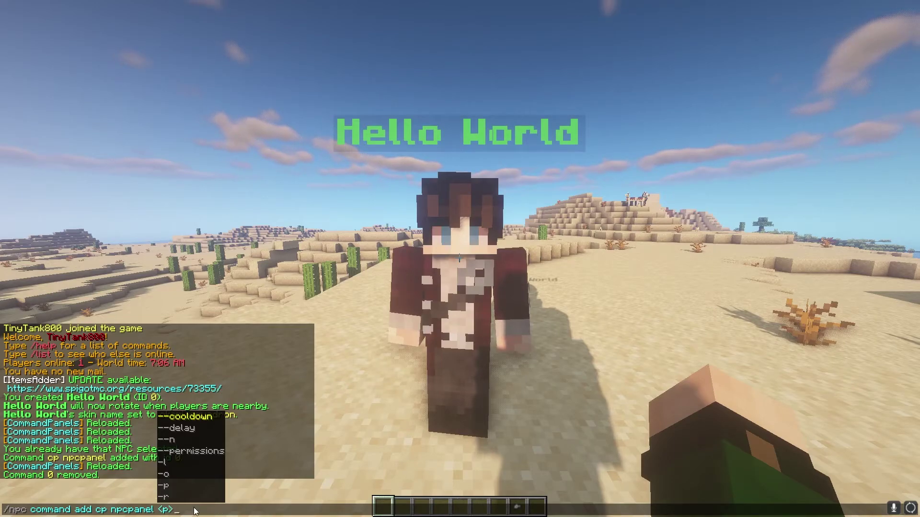
click(25, 511)
click(53, 511)
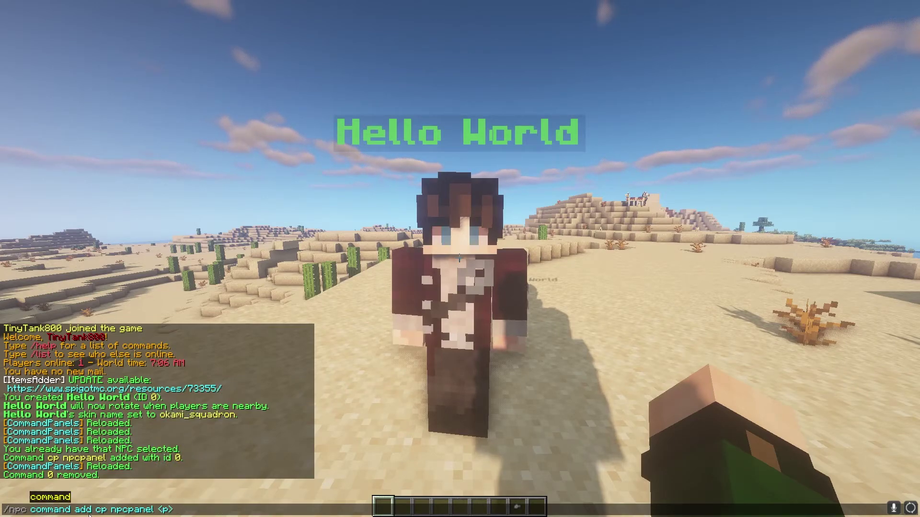
click(82, 511)
click(104, 511)
click(125, 511)
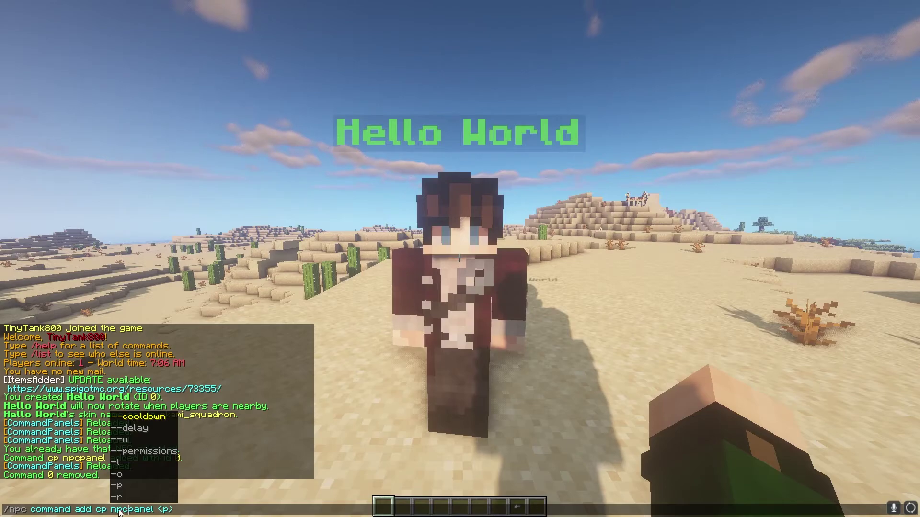
click(170, 512)
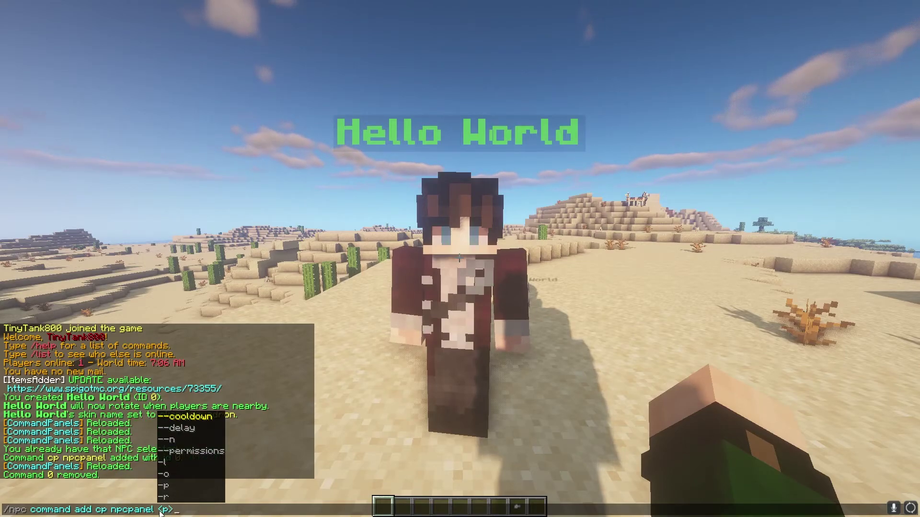
key(Up)
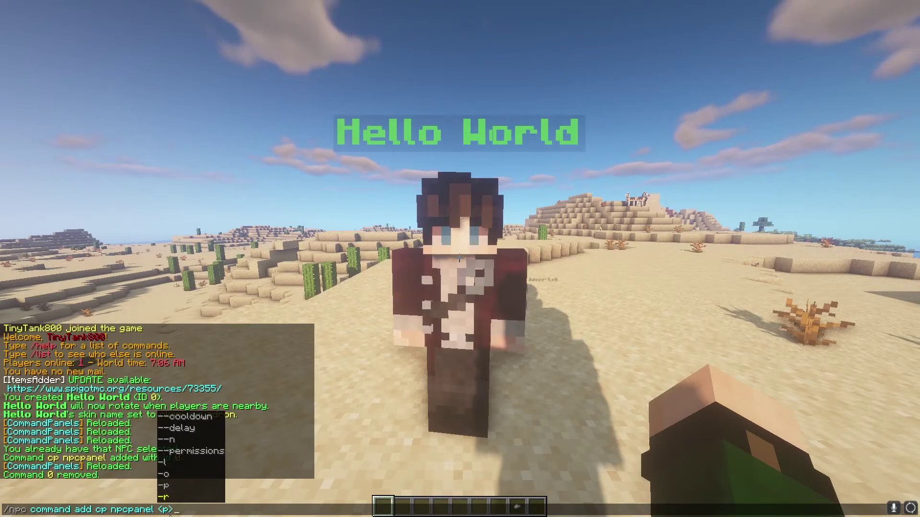
Add the command to the NPC, then right-click it to open 'npc example!' and click the hello stone.
key(Return)
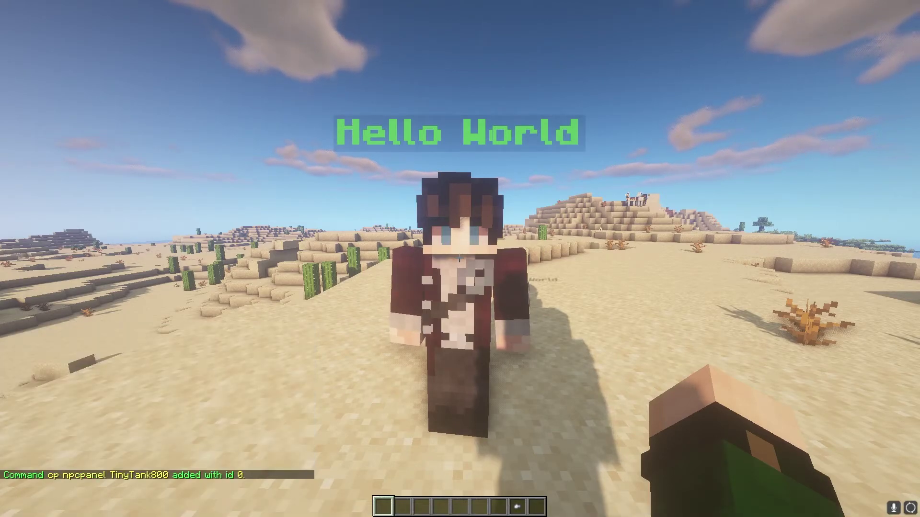
right_click(459, 258)
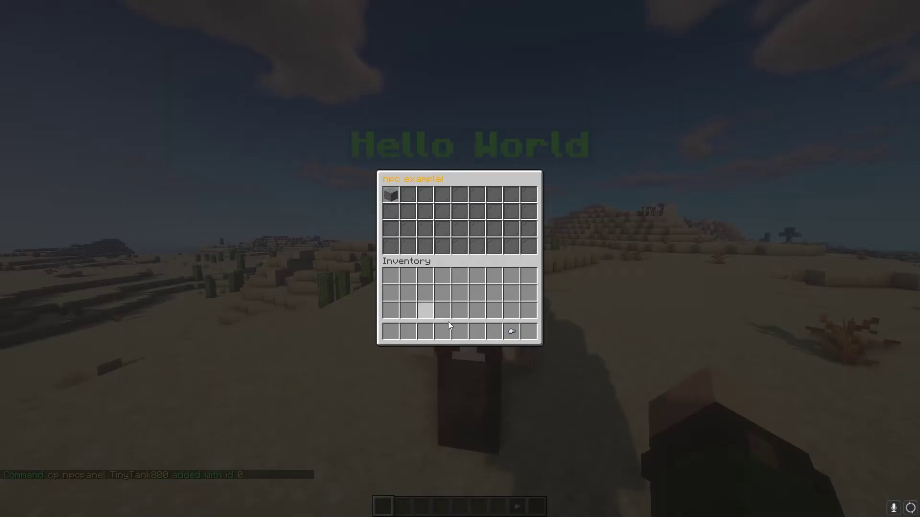
click(390, 194)
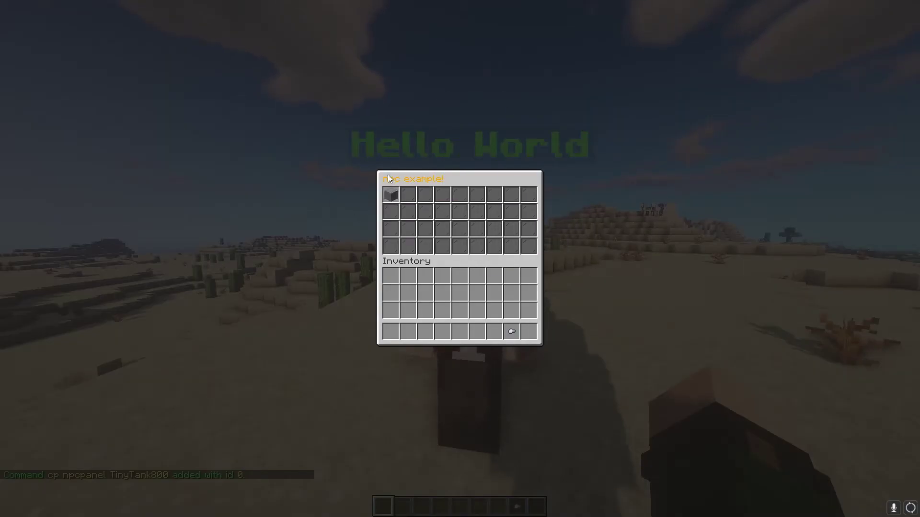
key(slash)
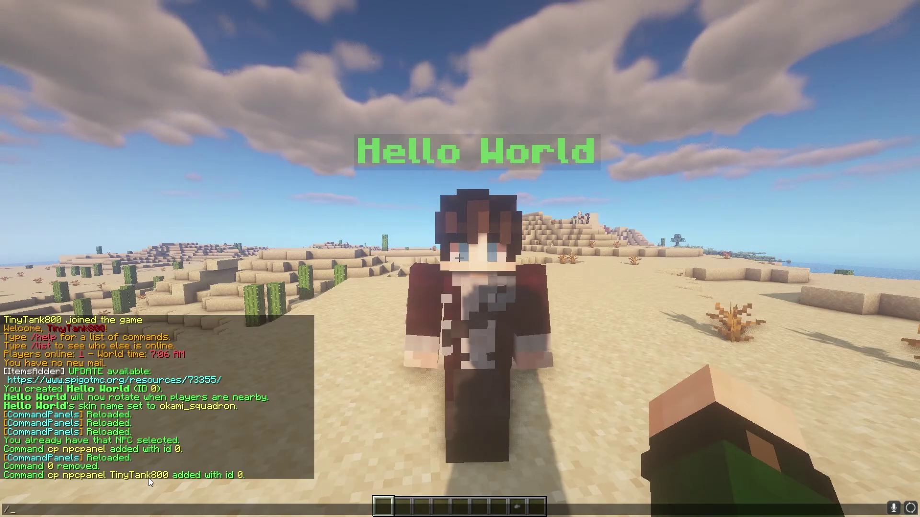
key(Escape)
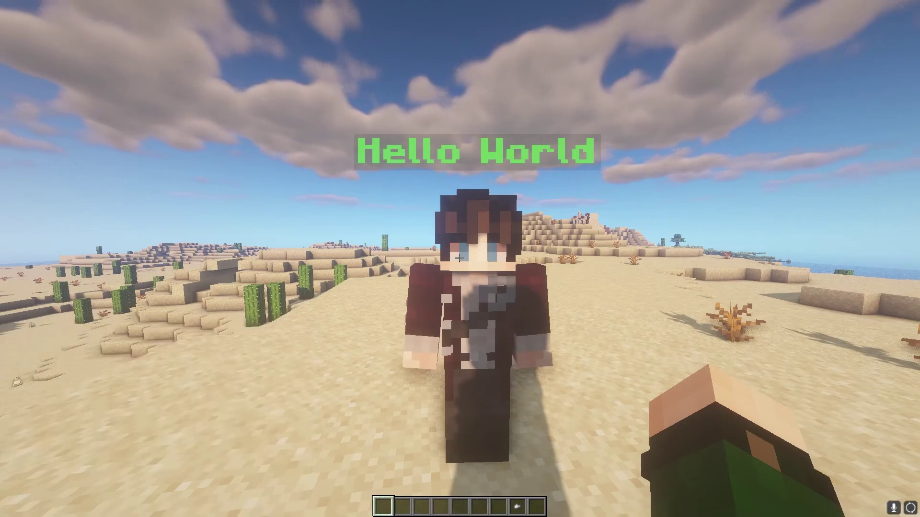